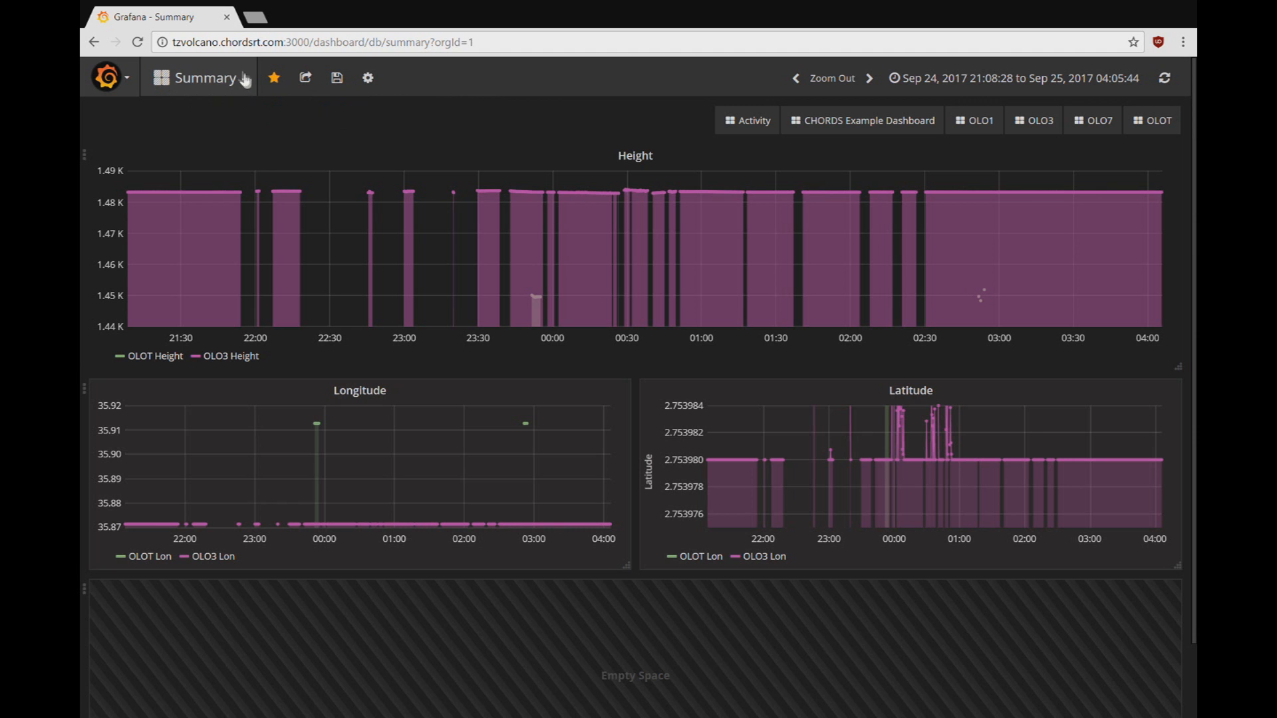
Step: Create a new blank dashboard from the dashboard list
left_click(220, 91)
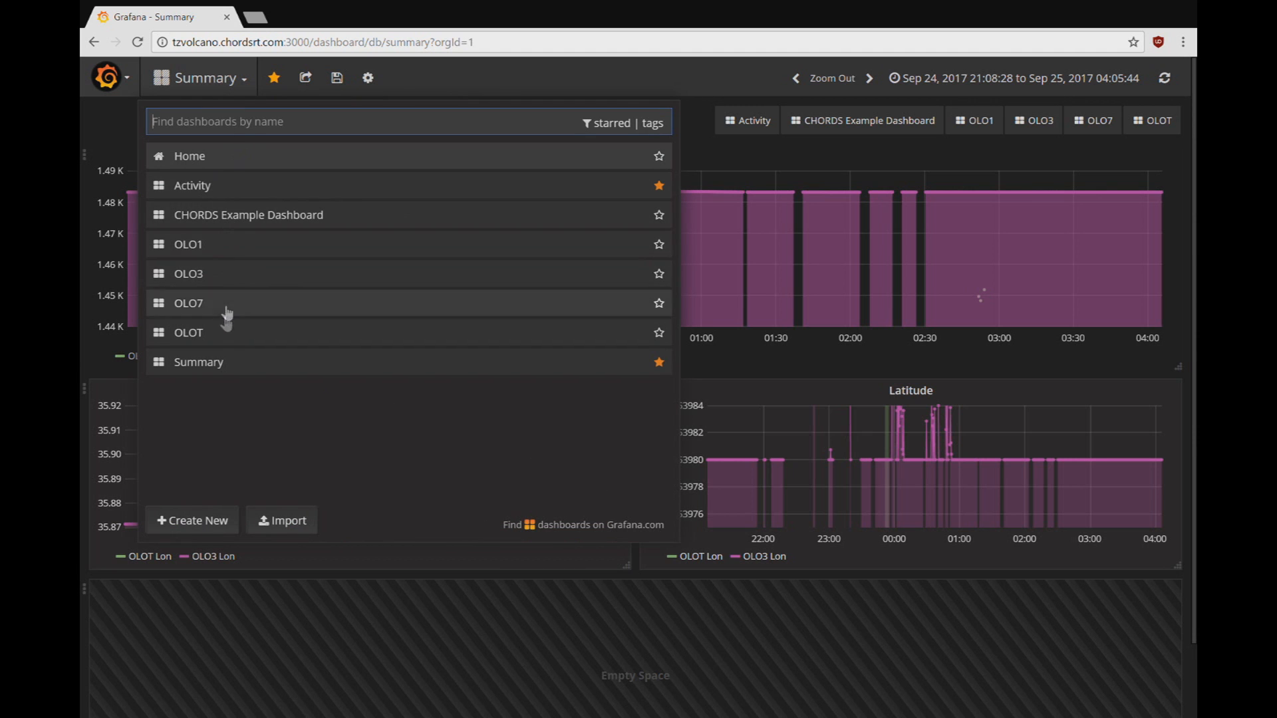
left_click(211, 524)
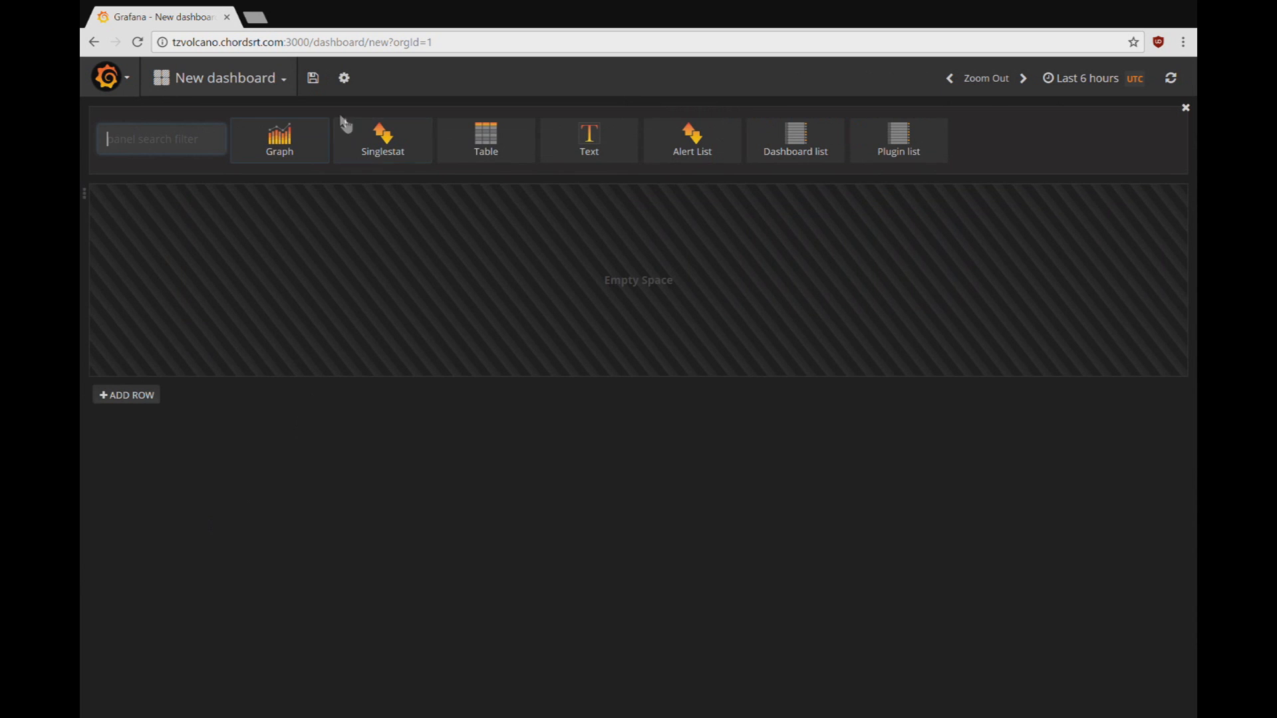
left_click(344, 79)
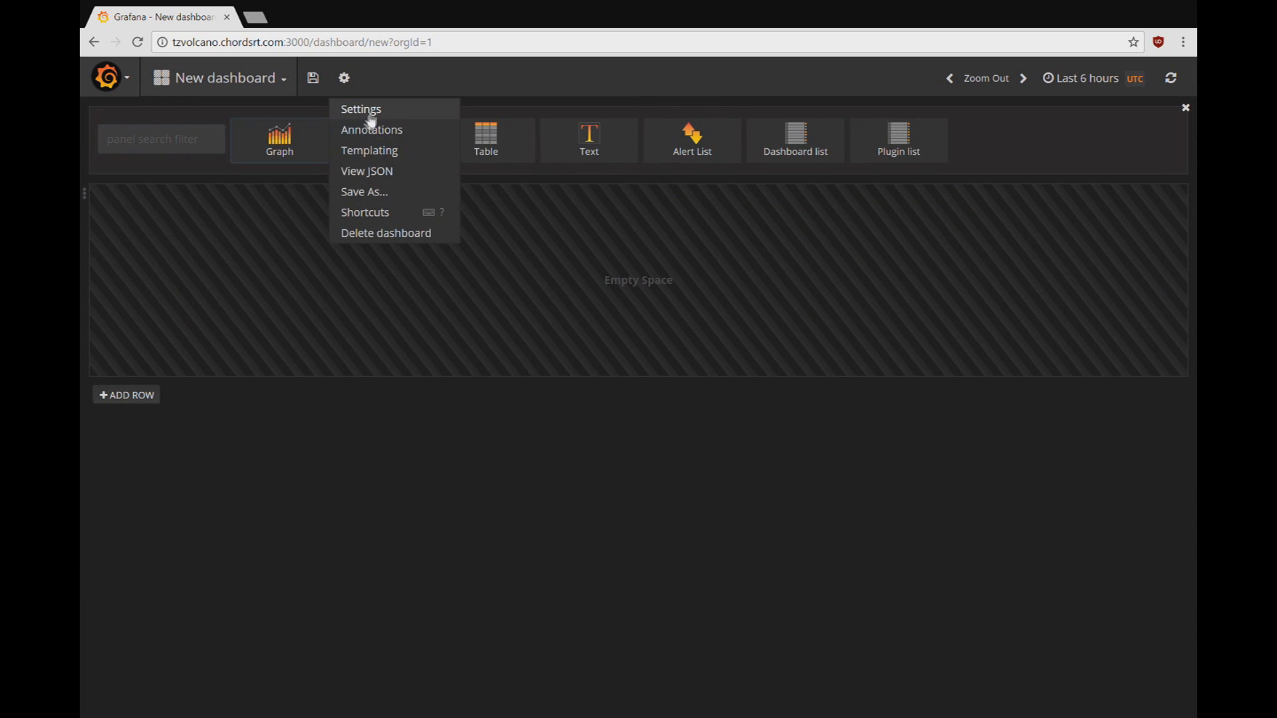
Step: Rename the new dashboard to 'OLO3 Height' in its settings
left_click(364, 111)
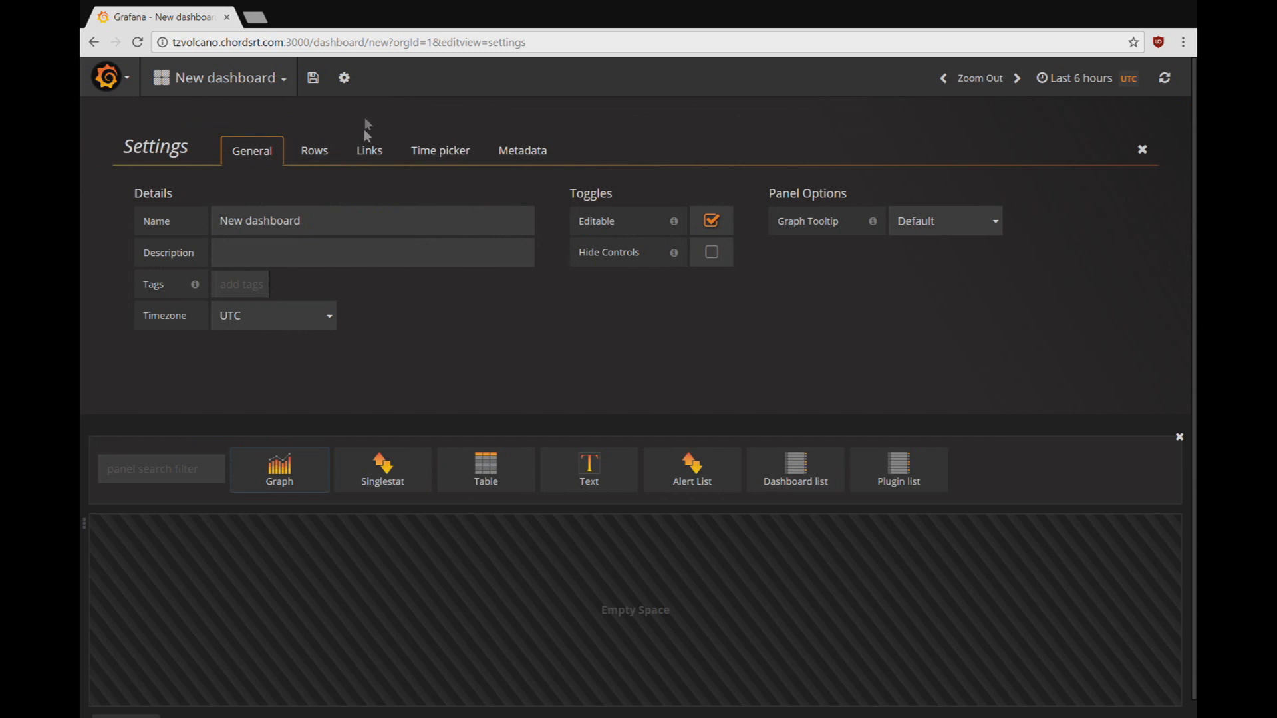
left_click(357, 228)
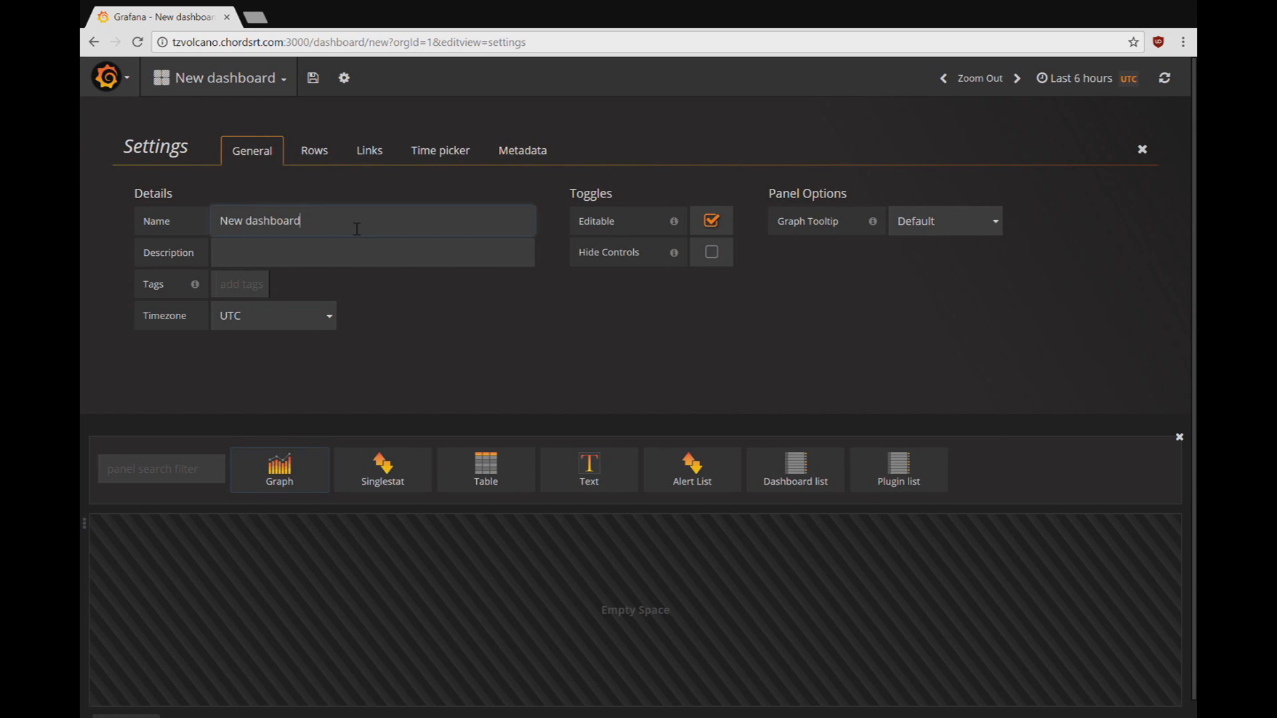
key("ctrl+a")
key("BackSpace")
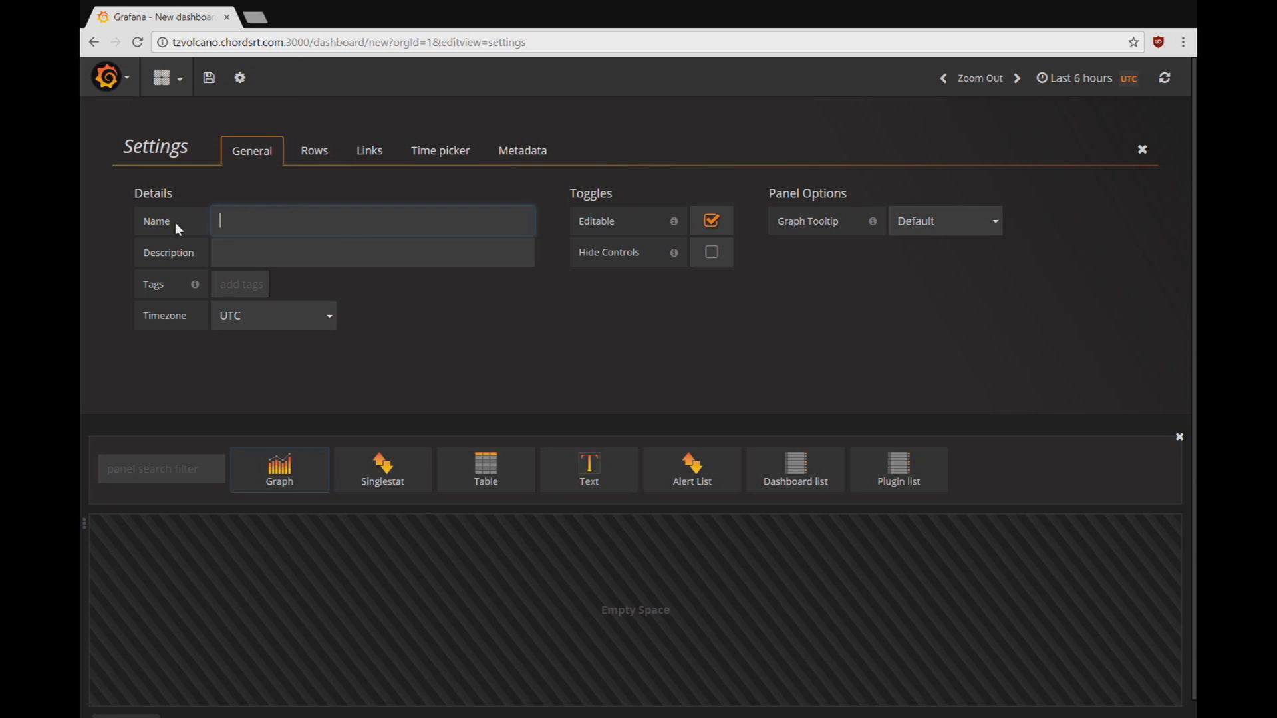
type("OLO3 Height")
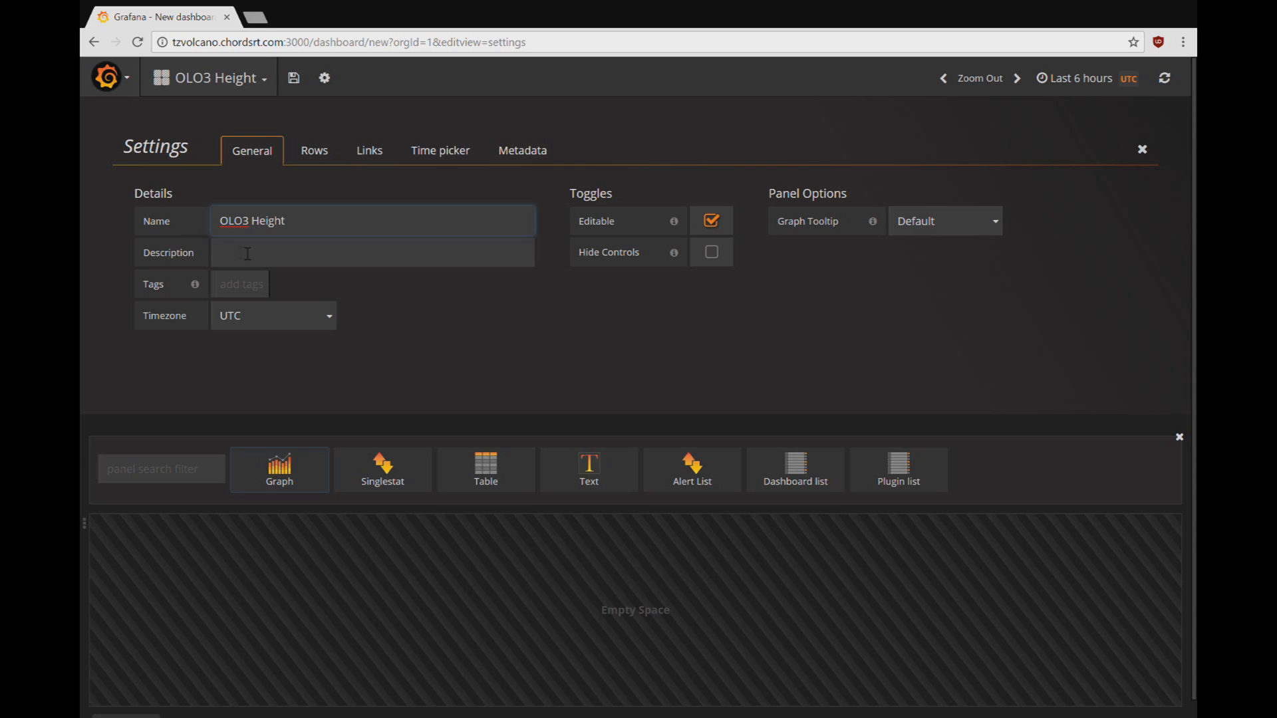
left_click(1142, 150)
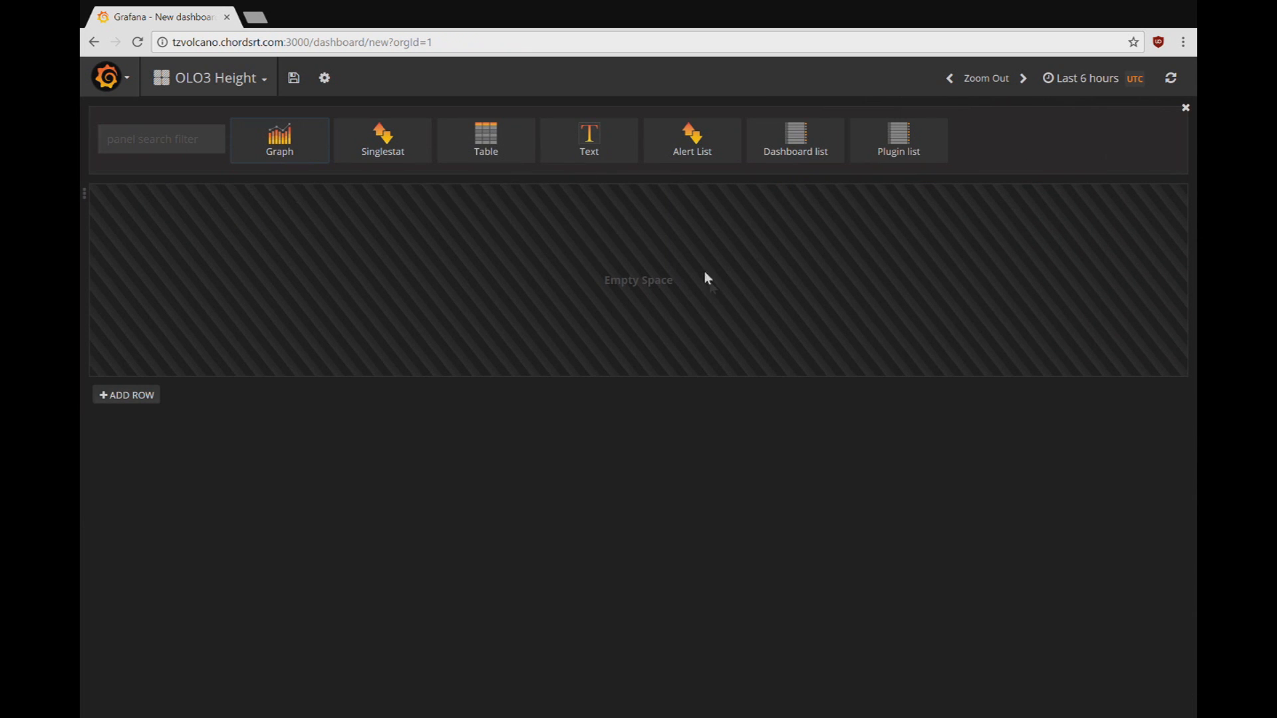
Step: Add an empty Graph panel to the dashboard's row
left_click(86, 197)
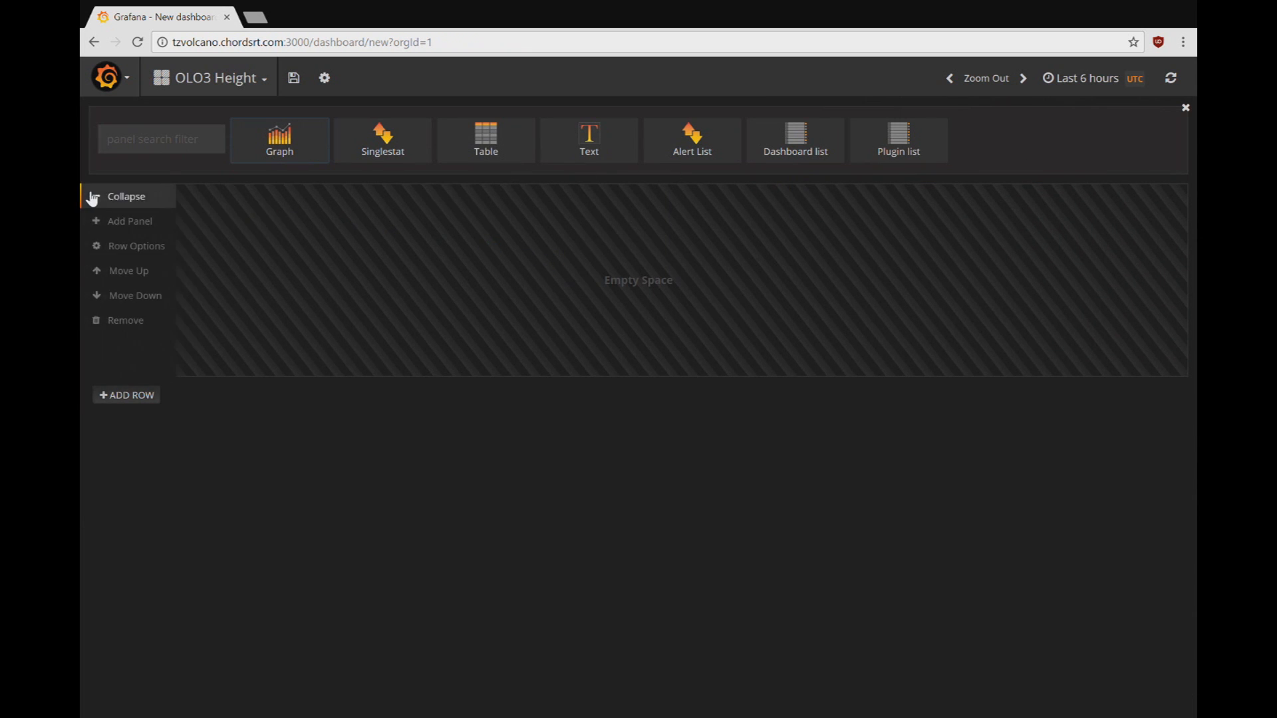
left_click(121, 224)
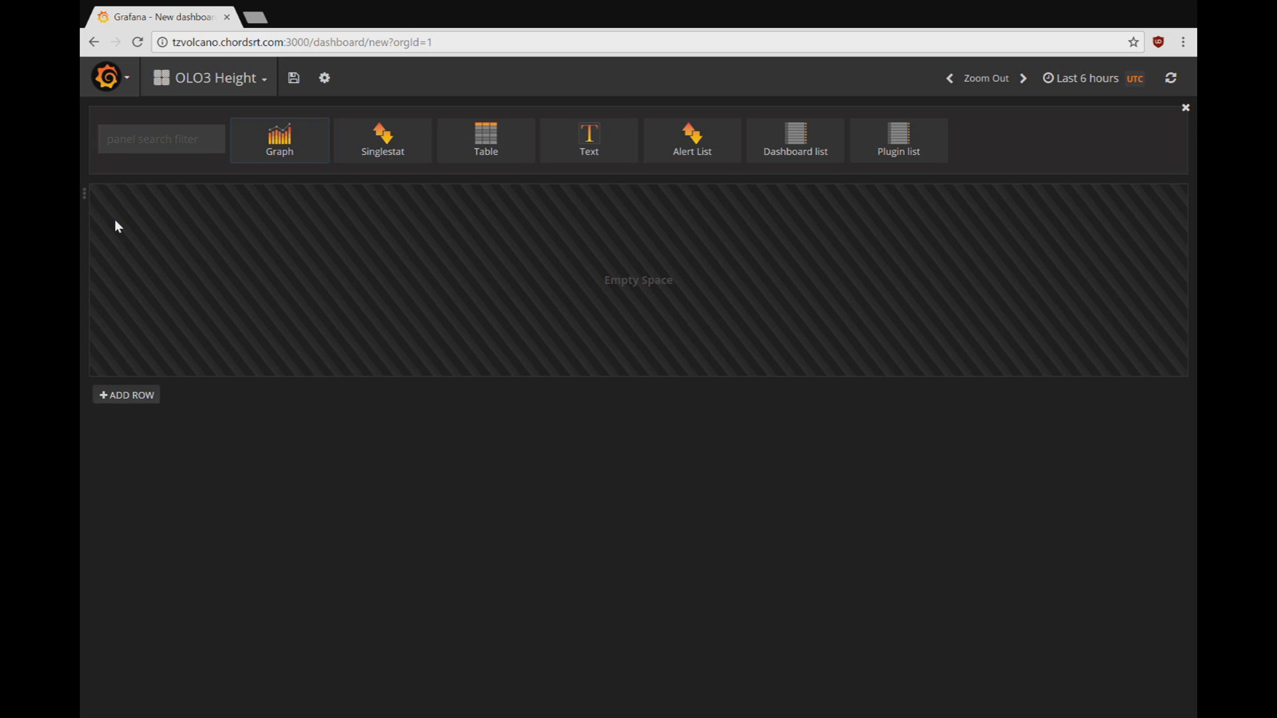
left_click(296, 157)
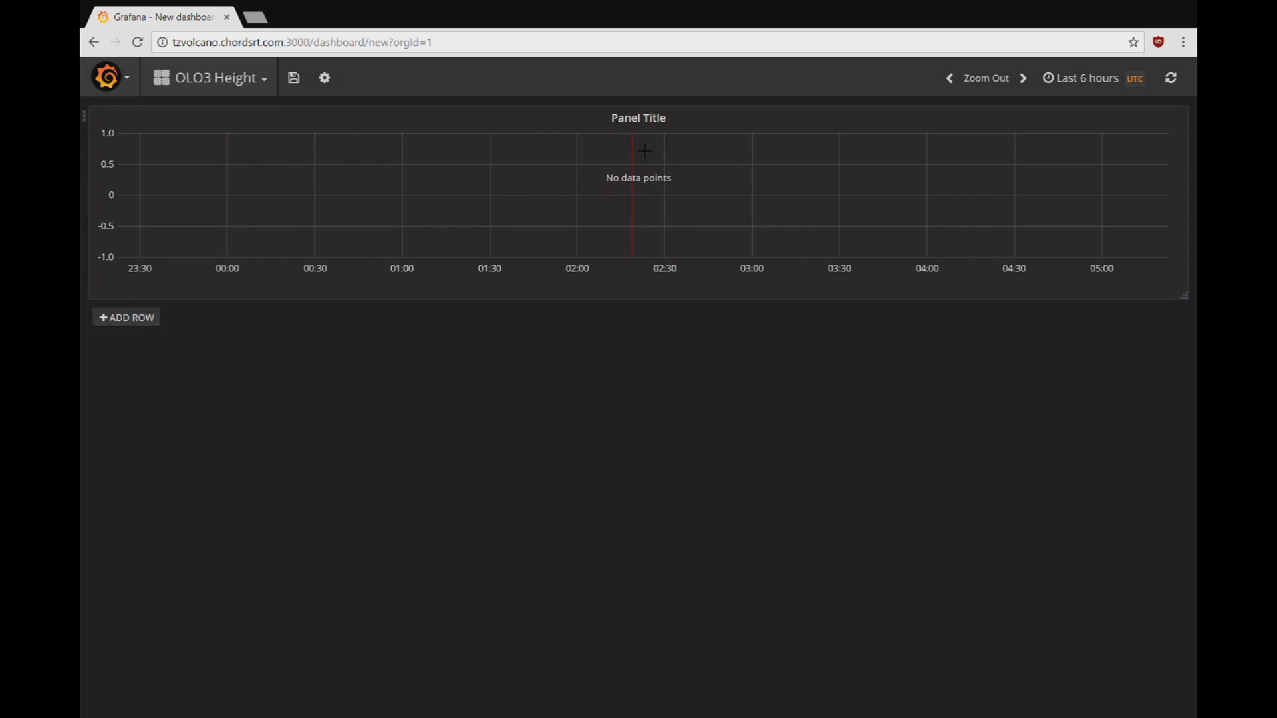
Step: Title the graph panel 'OLO3 Height' and describe it as 'The site on the Natron Fault adjacent to the volcano.'
left_click(640, 124)
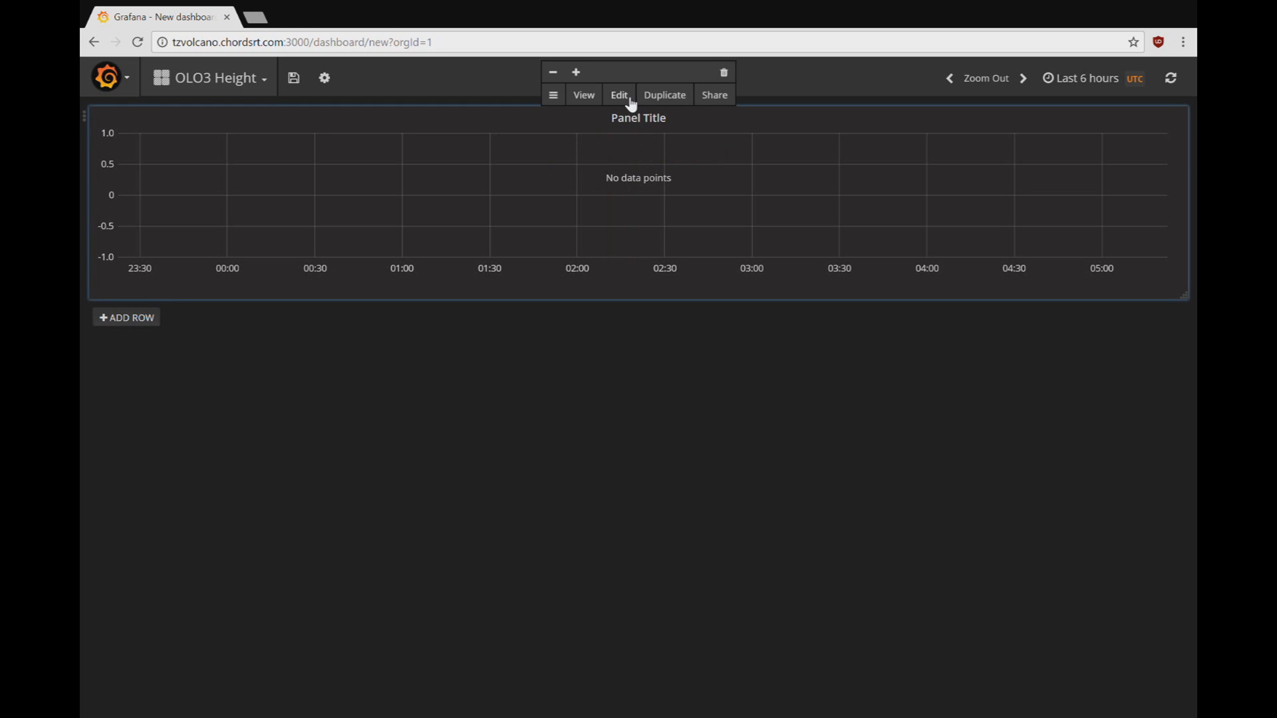
left_click(624, 97)
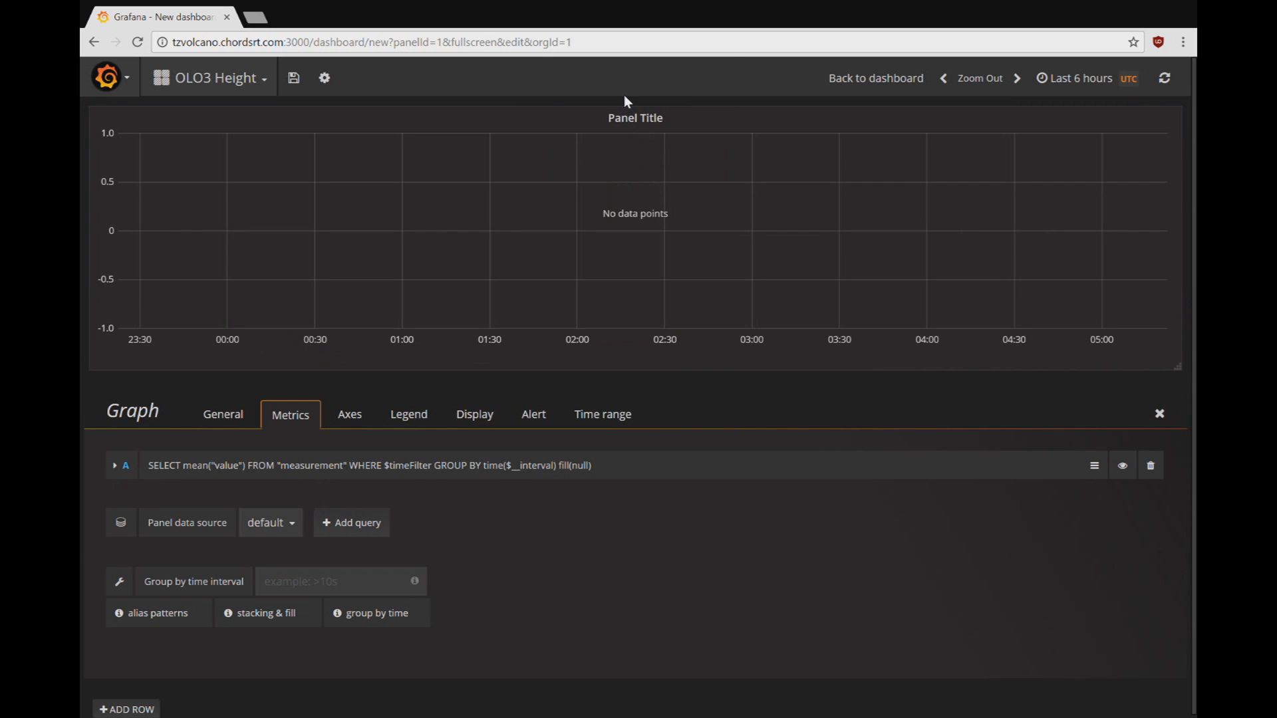
left_click(222, 417)
left_click(245, 495)
left_click_drag(245, 495, 165, 490)
type("OLO3 Height")
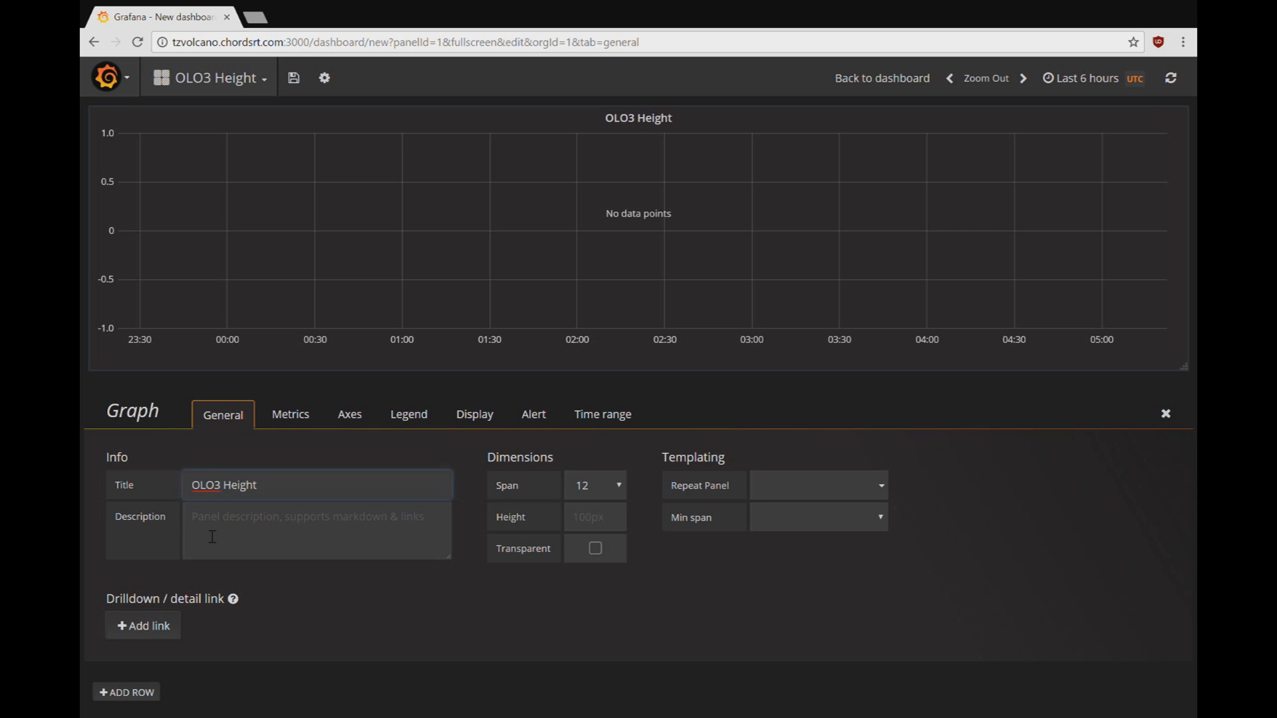
left_click(212, 536)
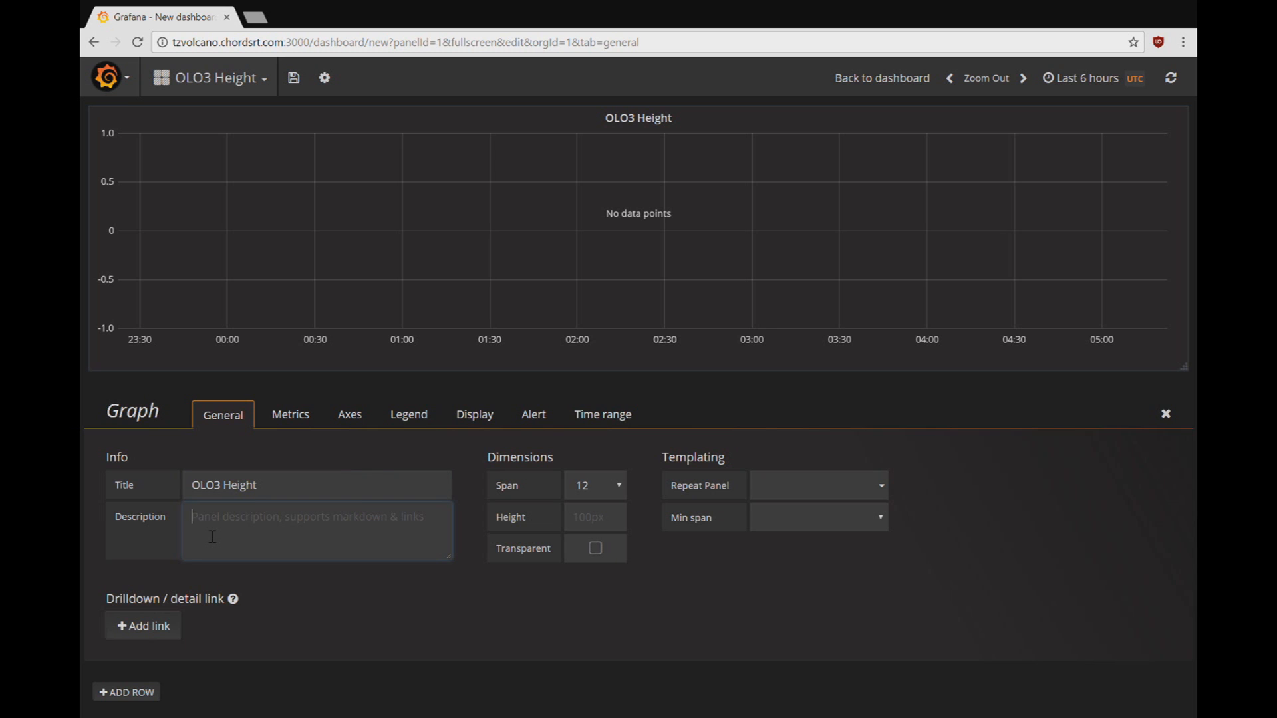
type("The site on the Natron Fault adjacent to the volcano.")
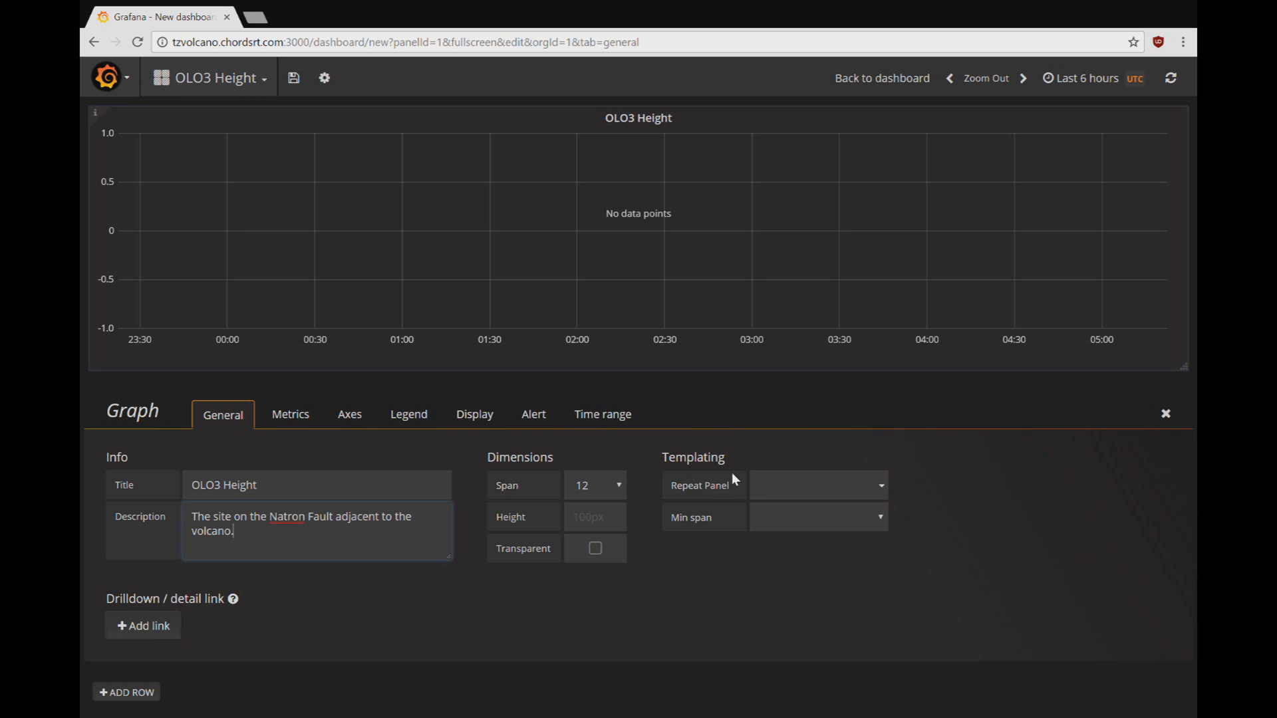
Step: Make query A read from the tsdata measurement filtered to var = 6
left_click(306, 423)
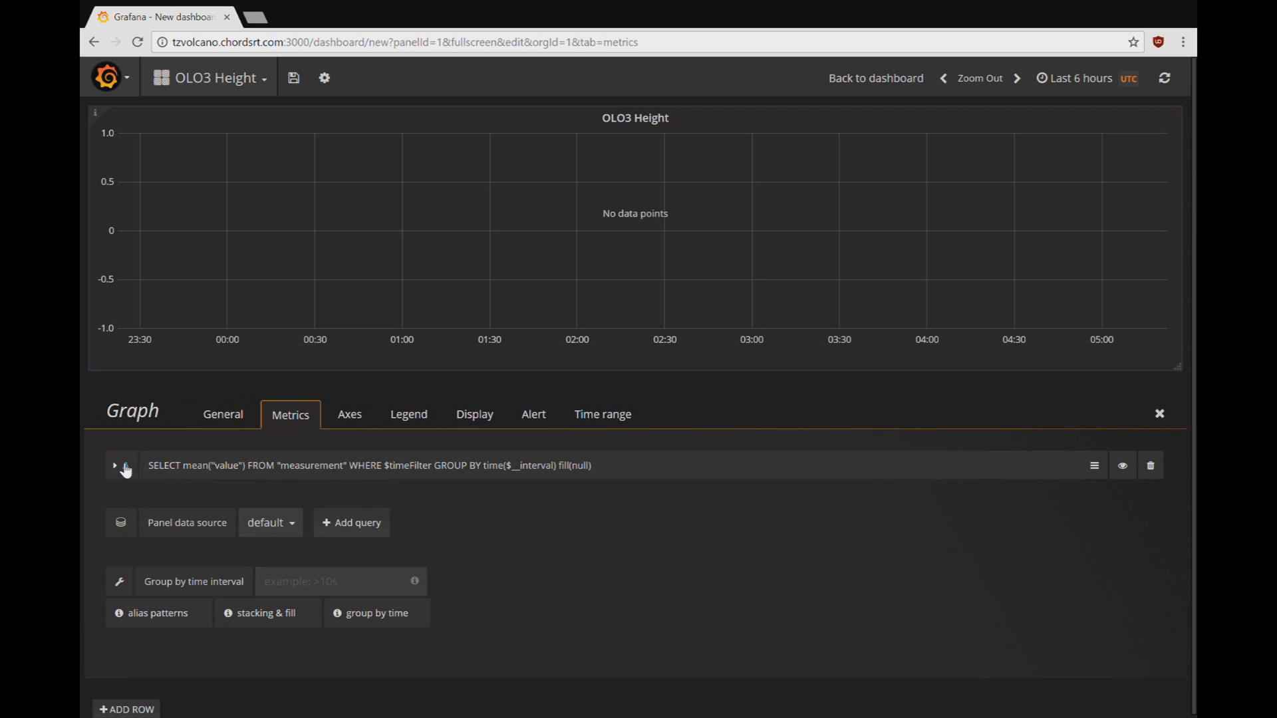
left_click(123, 467)
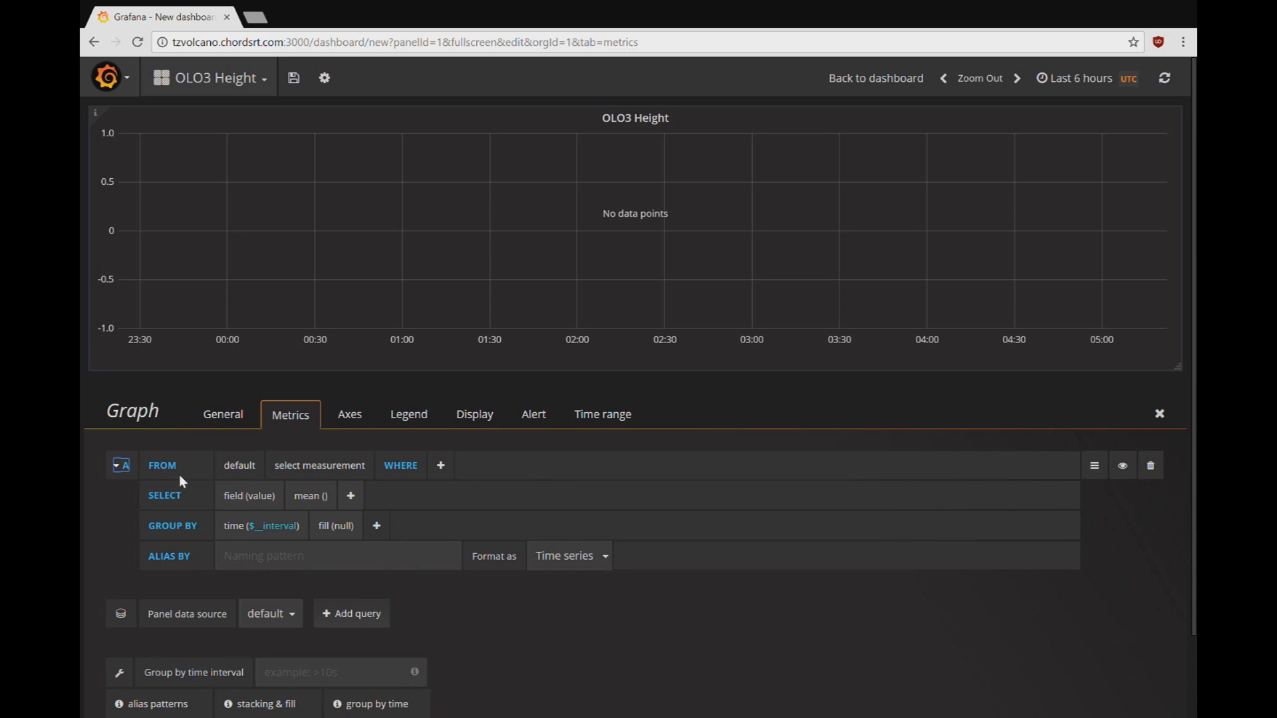
left_click(302, 473)
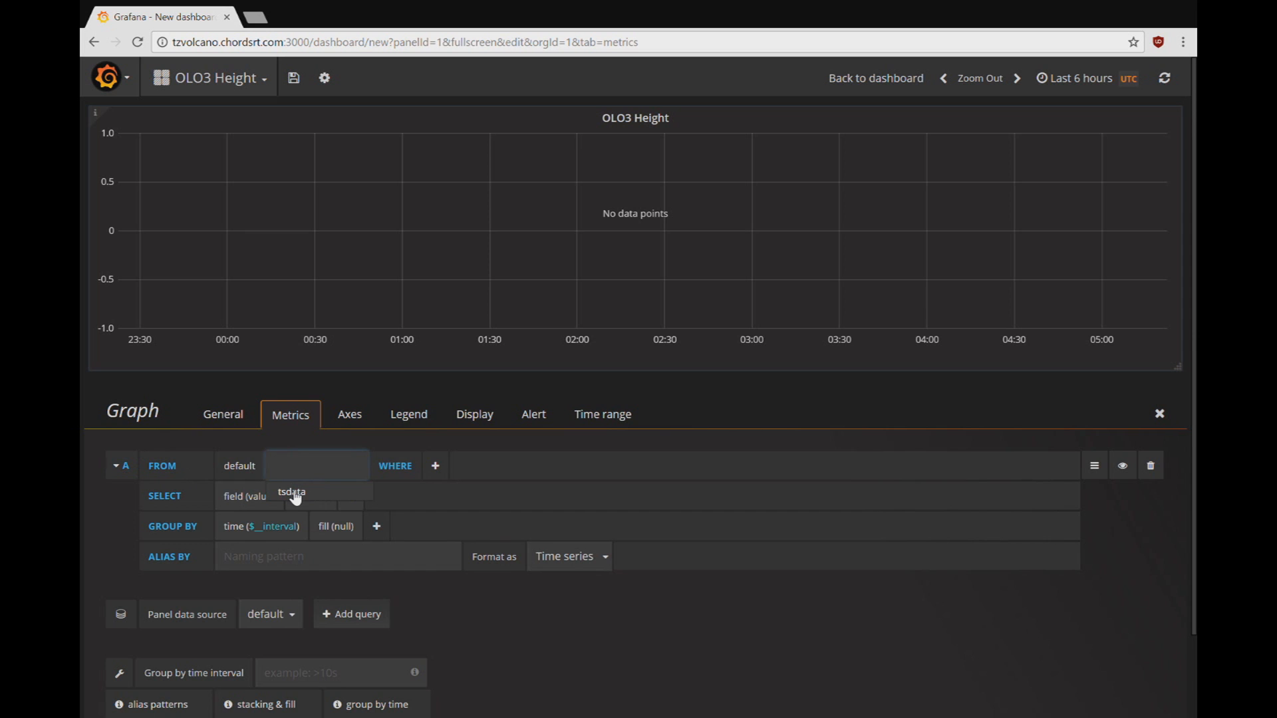
left_click(293, 494)
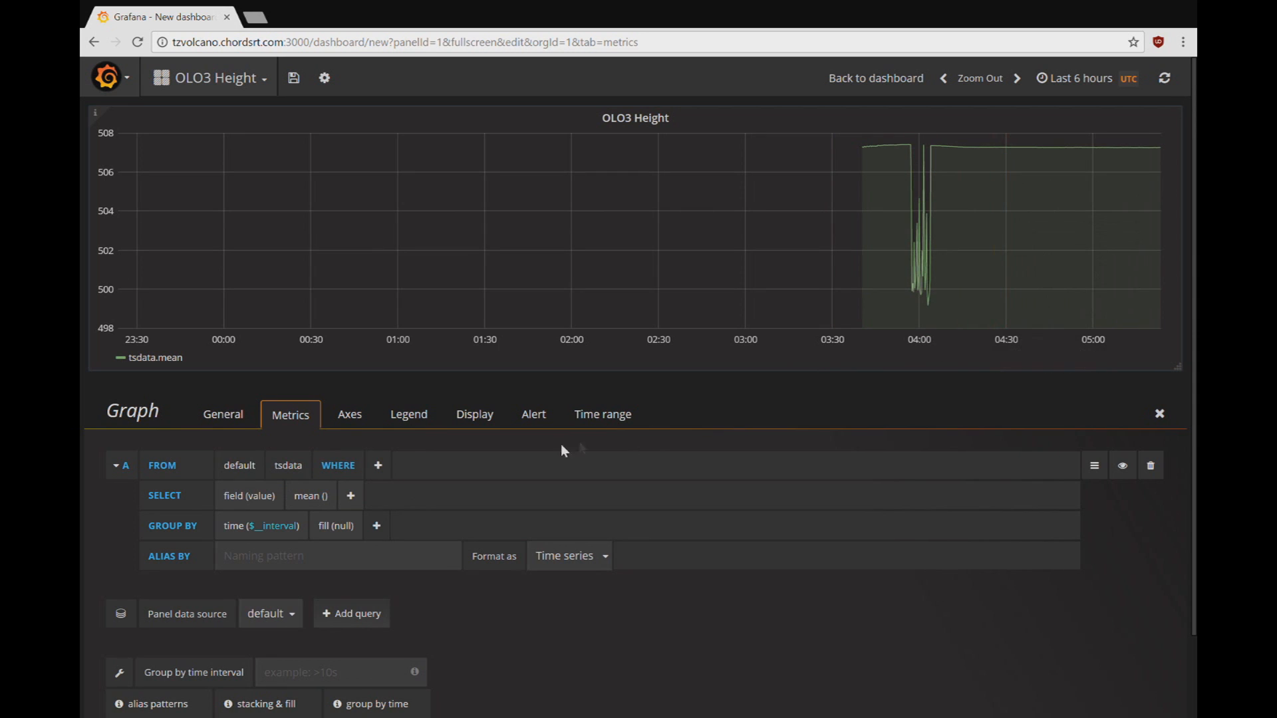
left_click(379, 466)
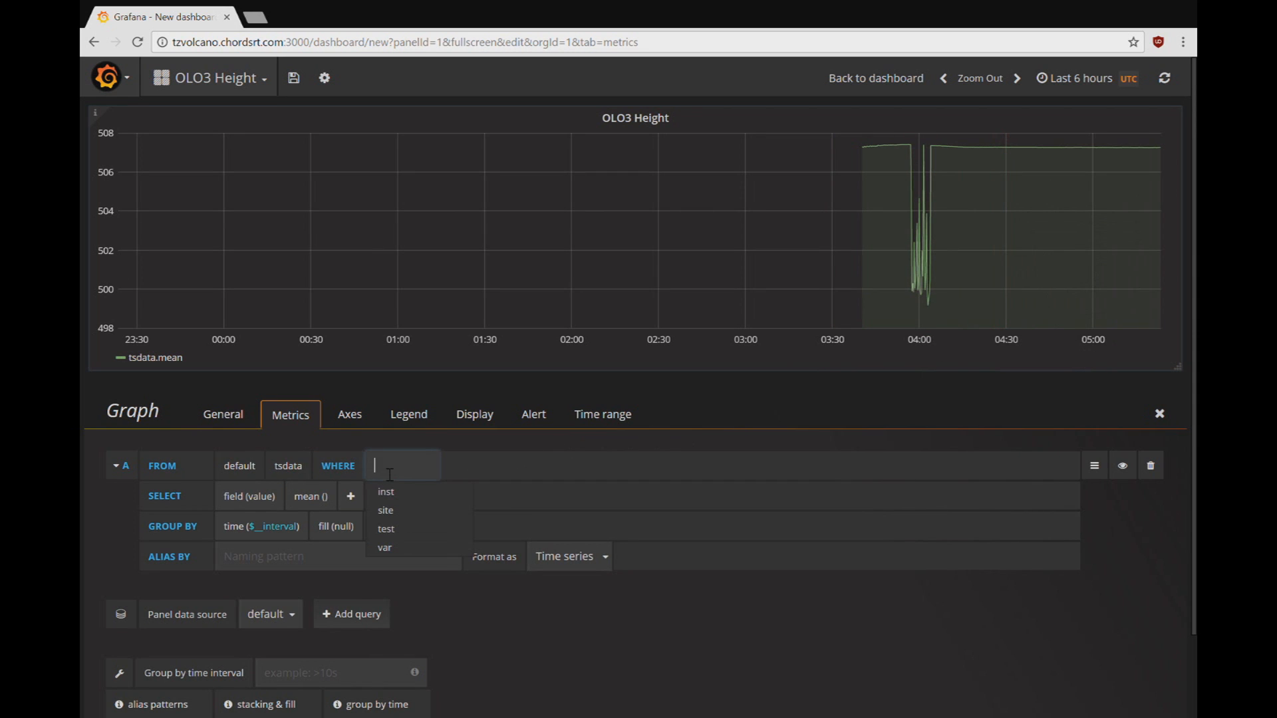
left_click(407, 549)
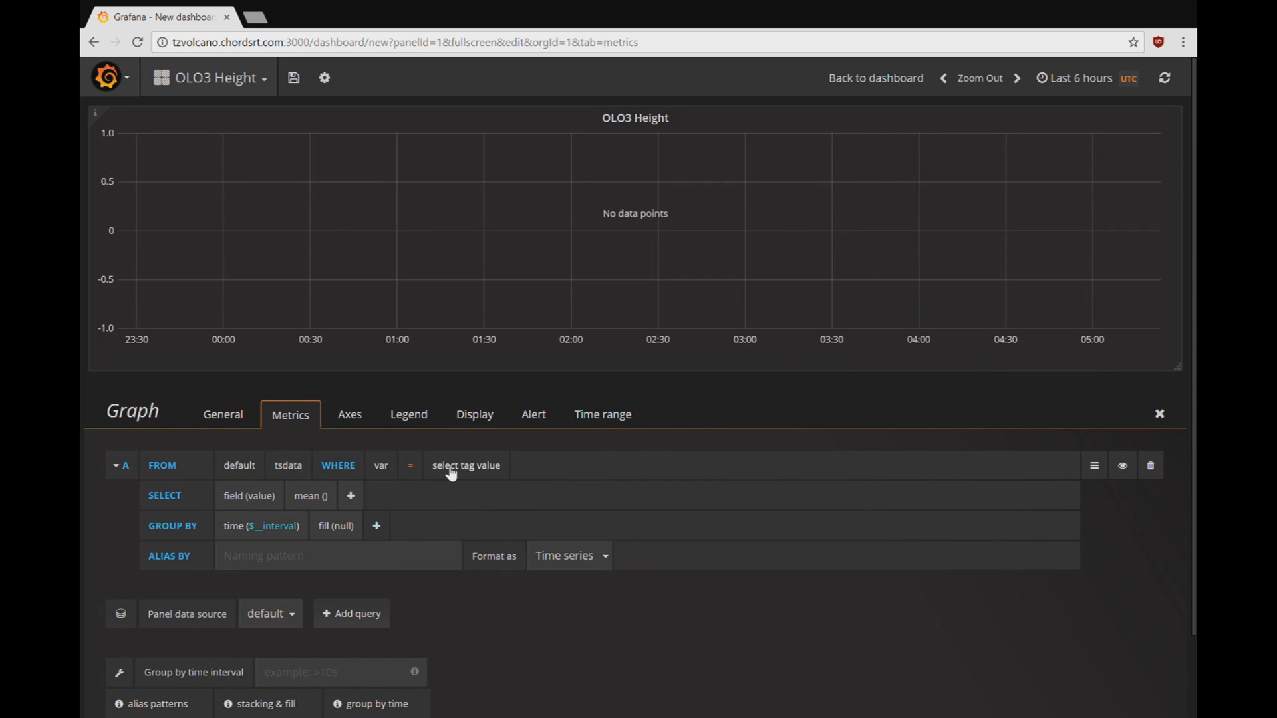
left_click(451, 474)
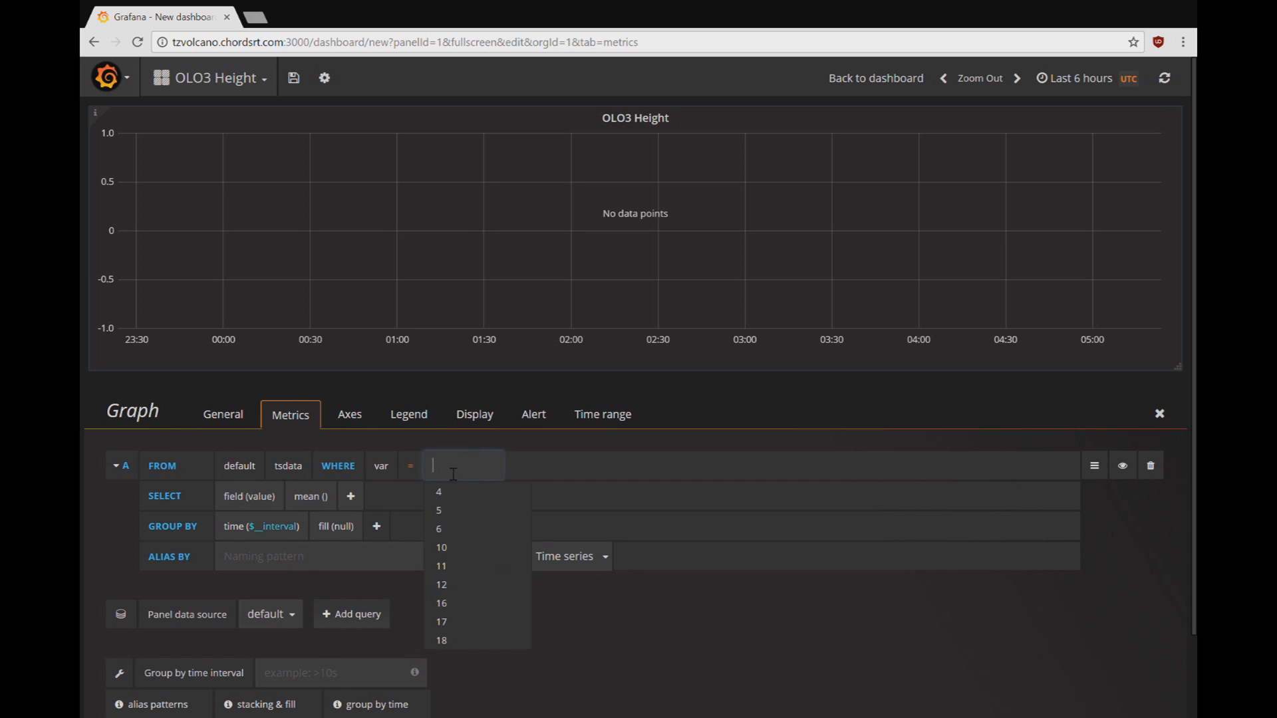
left_click(450, 532)
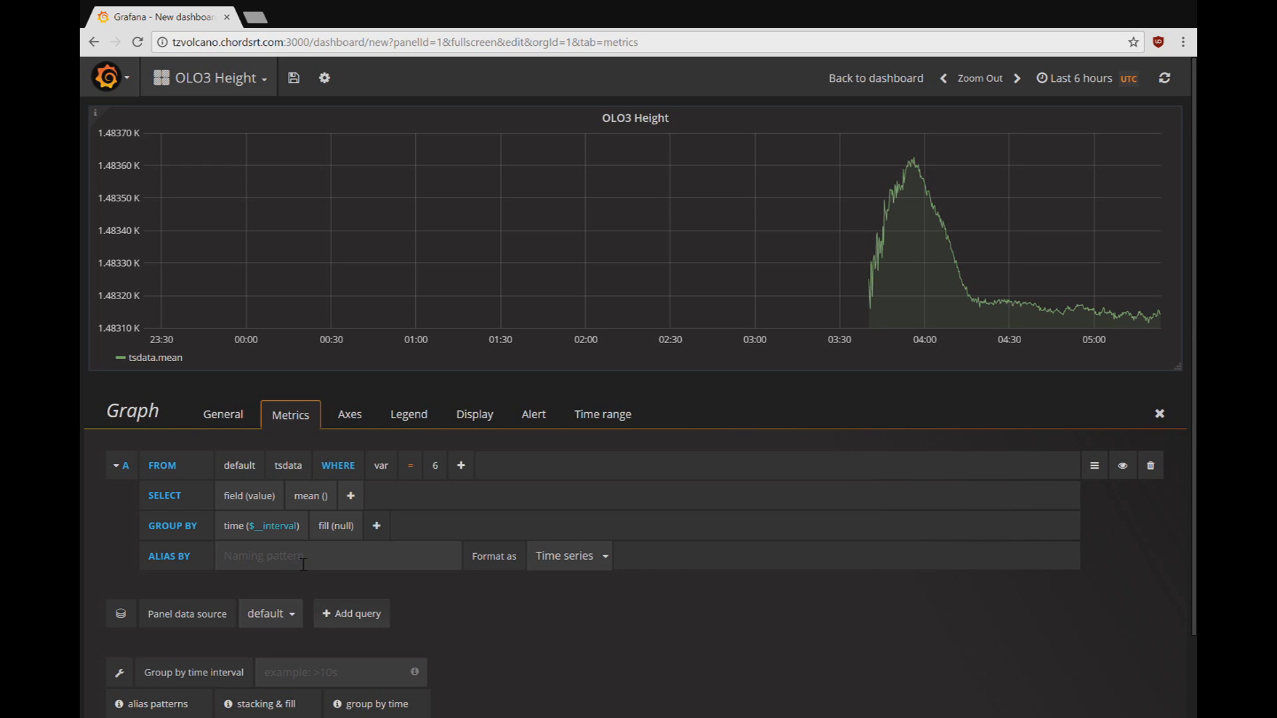
Step: Alias the series 'OLO3 Height' and set the group-by time interval to >10s
left_click(303, 564)
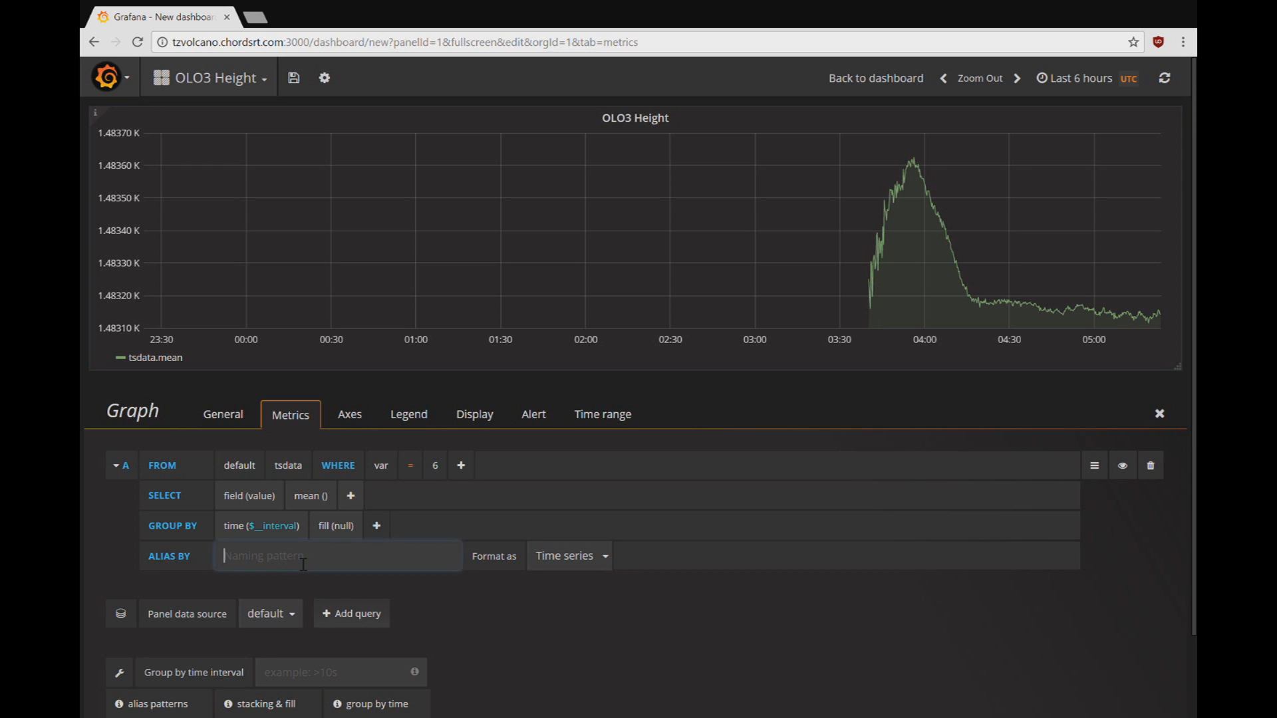
type("OLO3 Height")
left_click(242, 580)
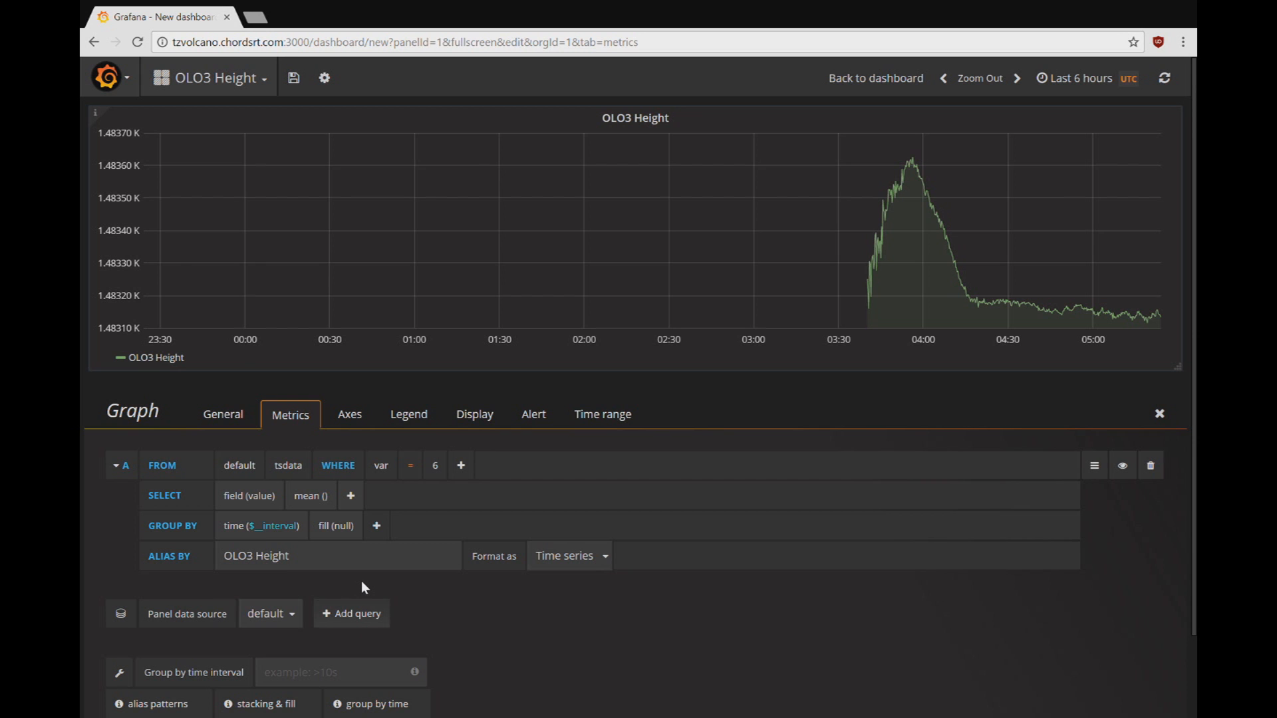
scroll(362, 583, "down", 2)
left_click(308, 584)
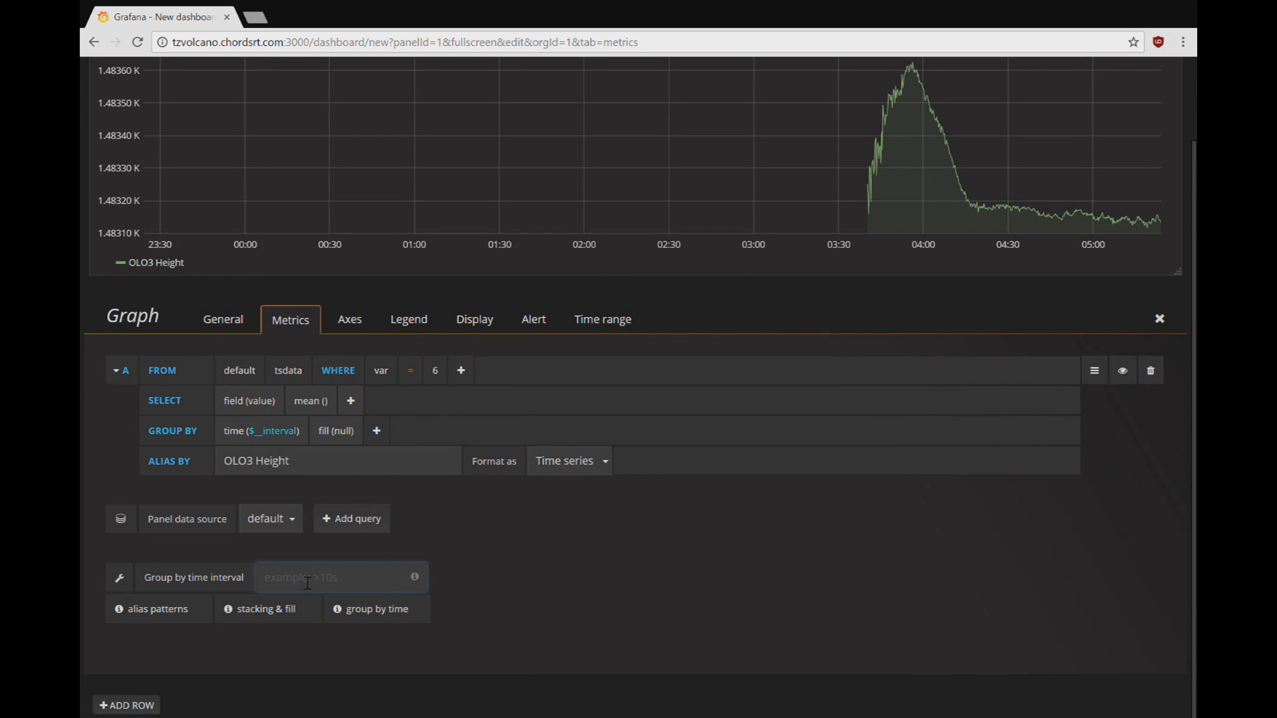
type(">10s")
left_click(352, 325)
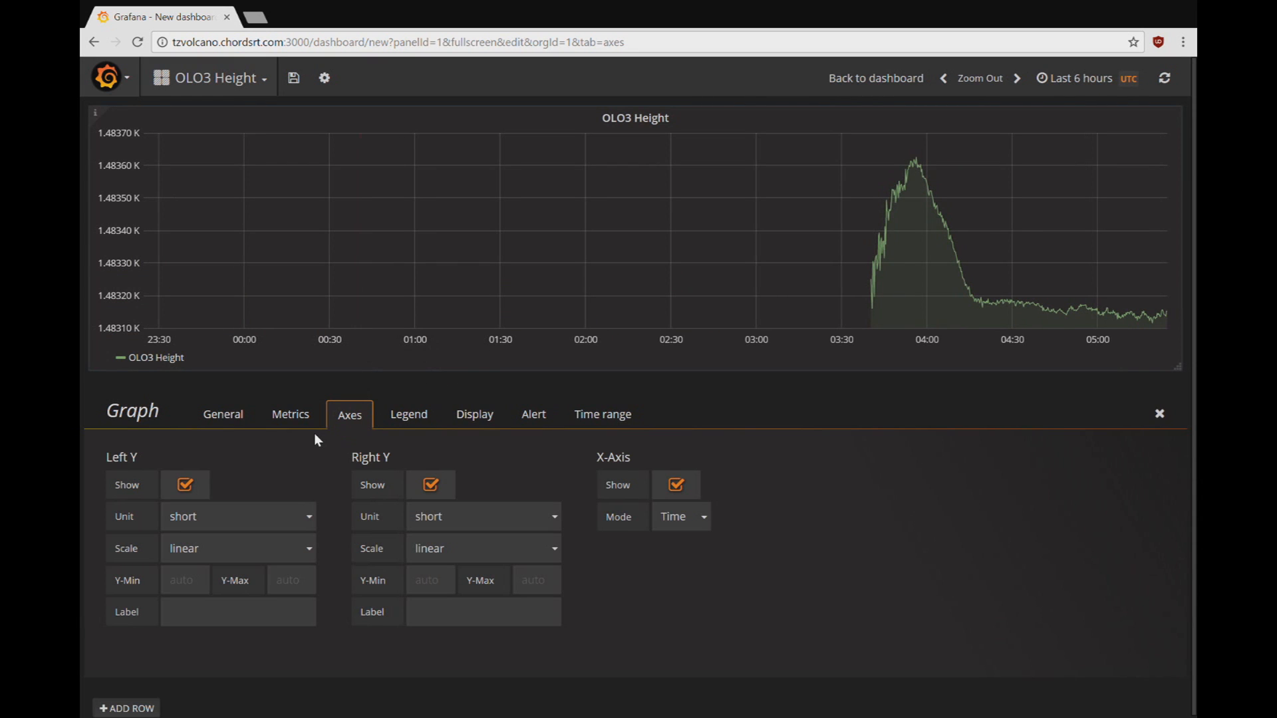
Step: Give the left y-axis the short unit, linear scale, and the label 'meters'
left_click(209, 519)
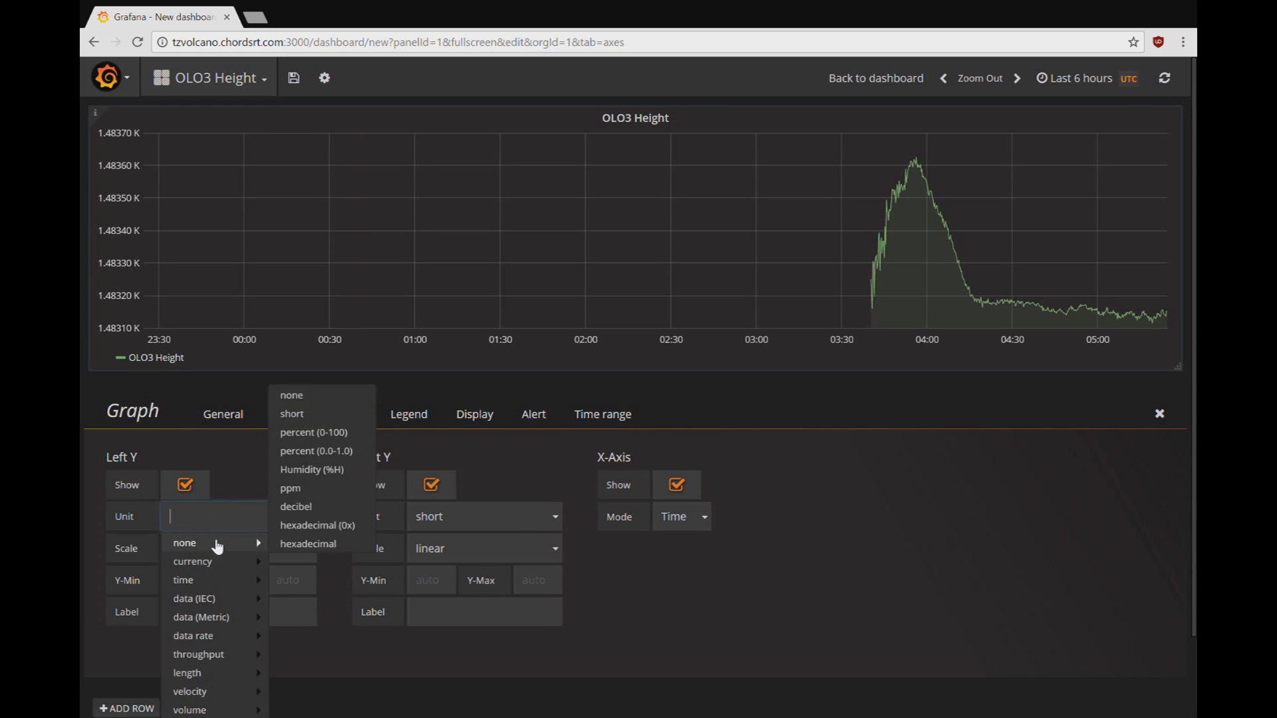
left_click(292, 414)
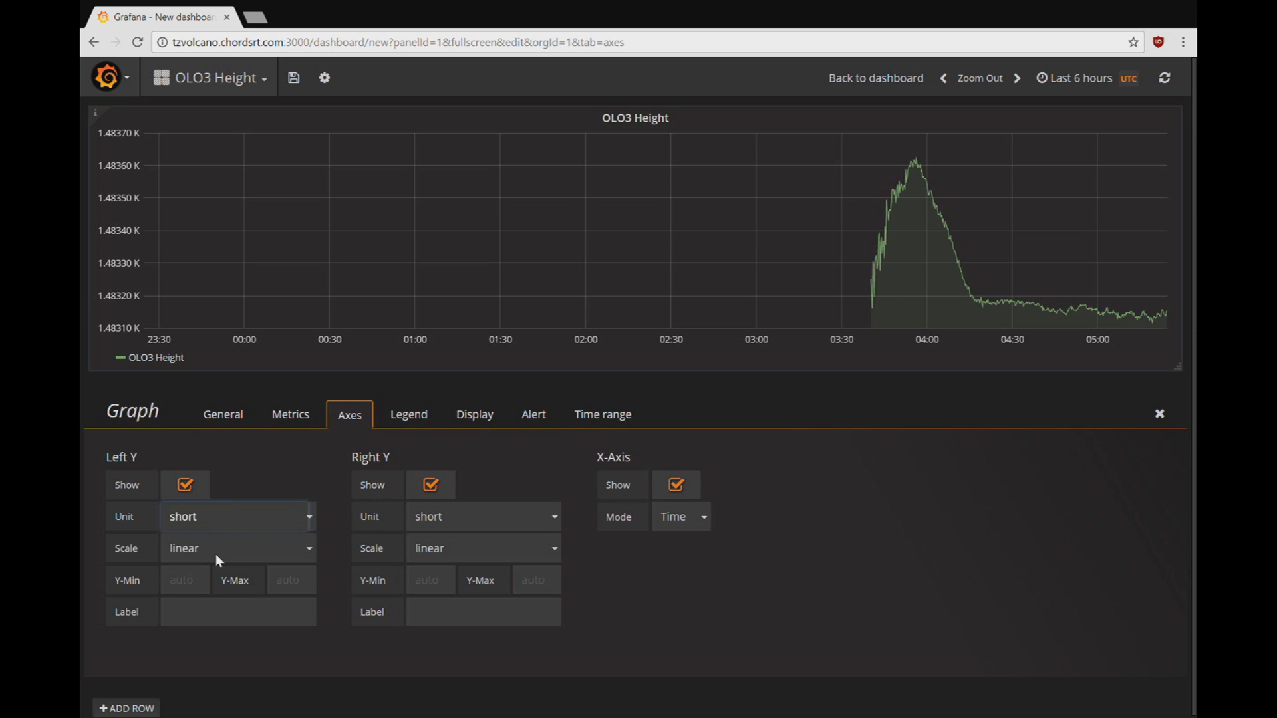
key("Tab")
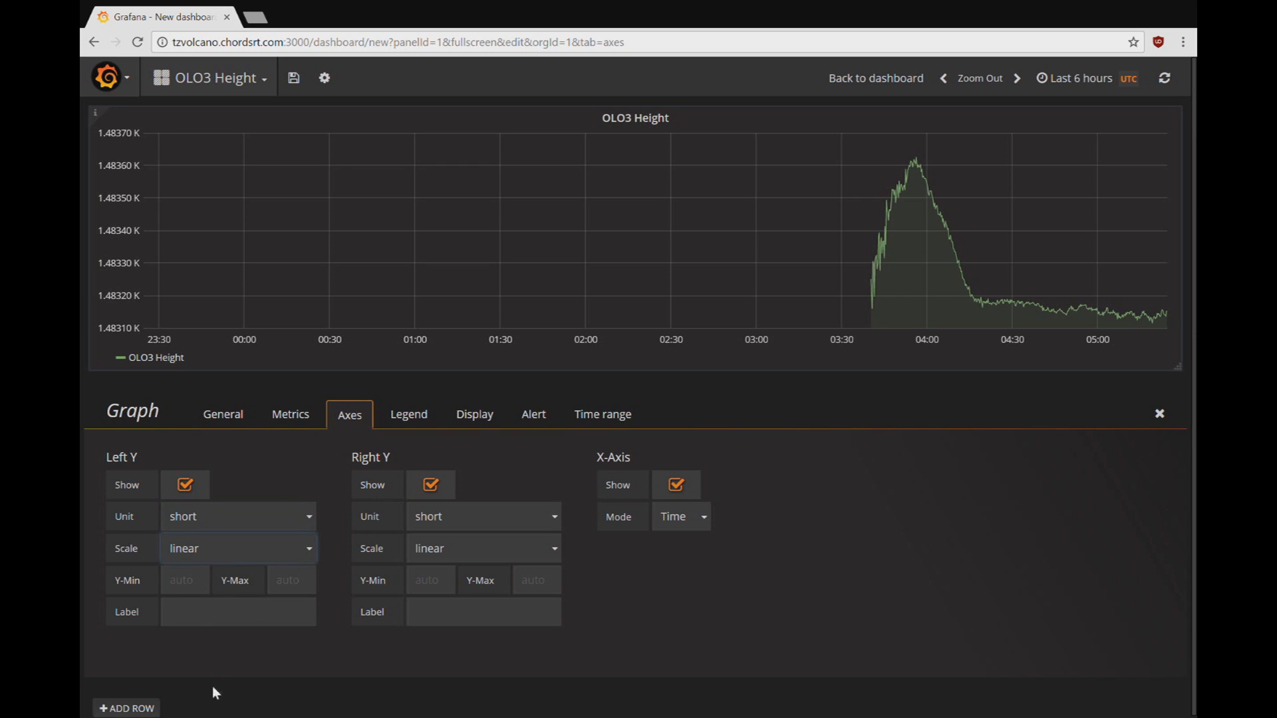
left_click(250, 475)
left_click(208, 618)
type("meters")
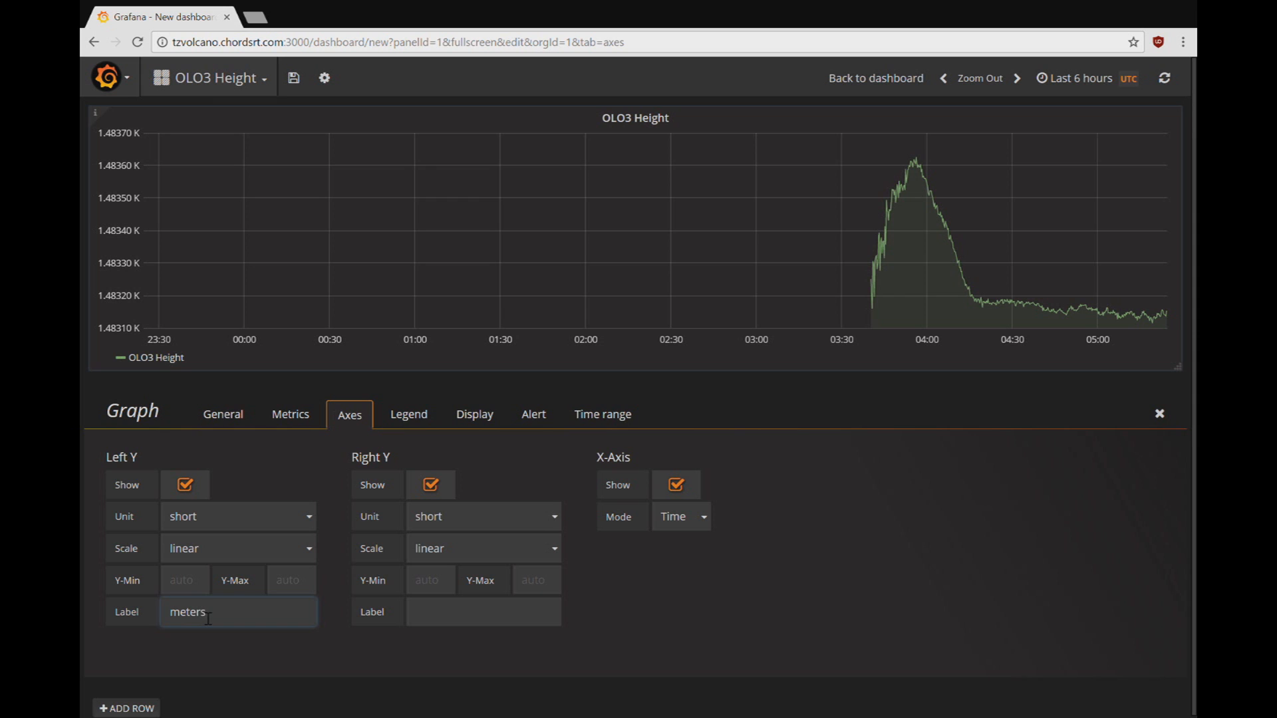
left_click(353, 649)
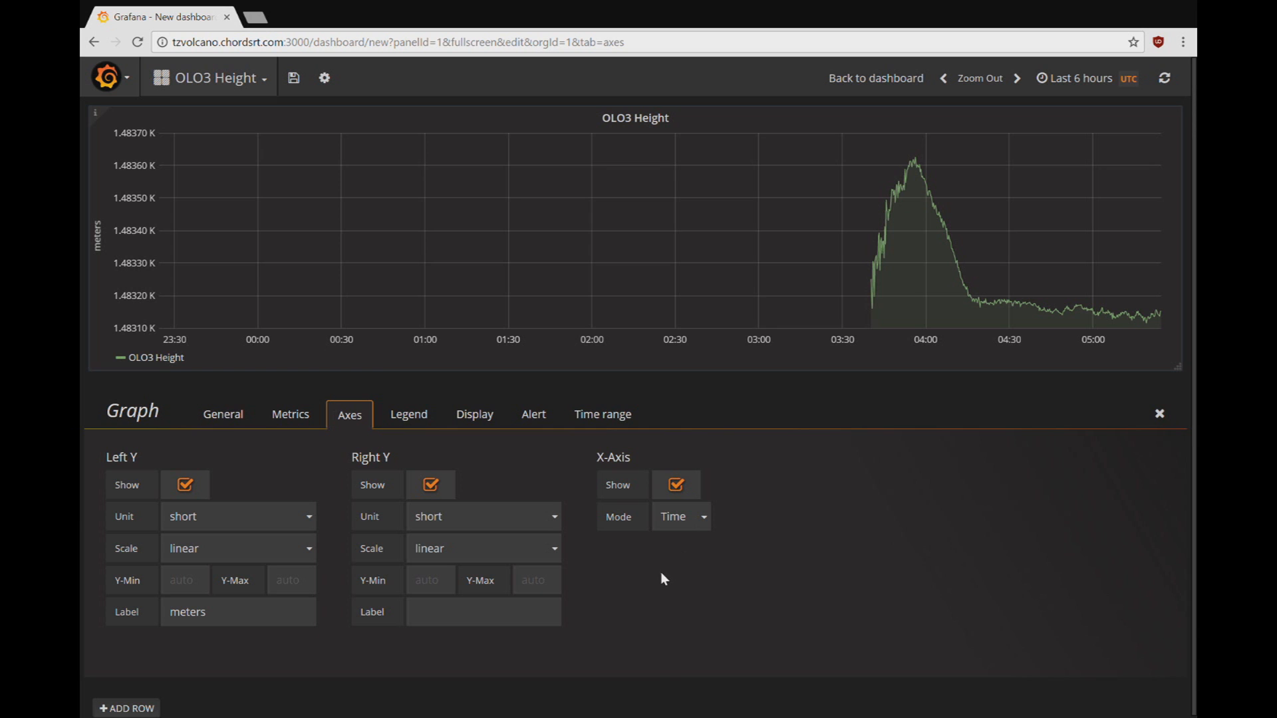
left_click(421, 416)
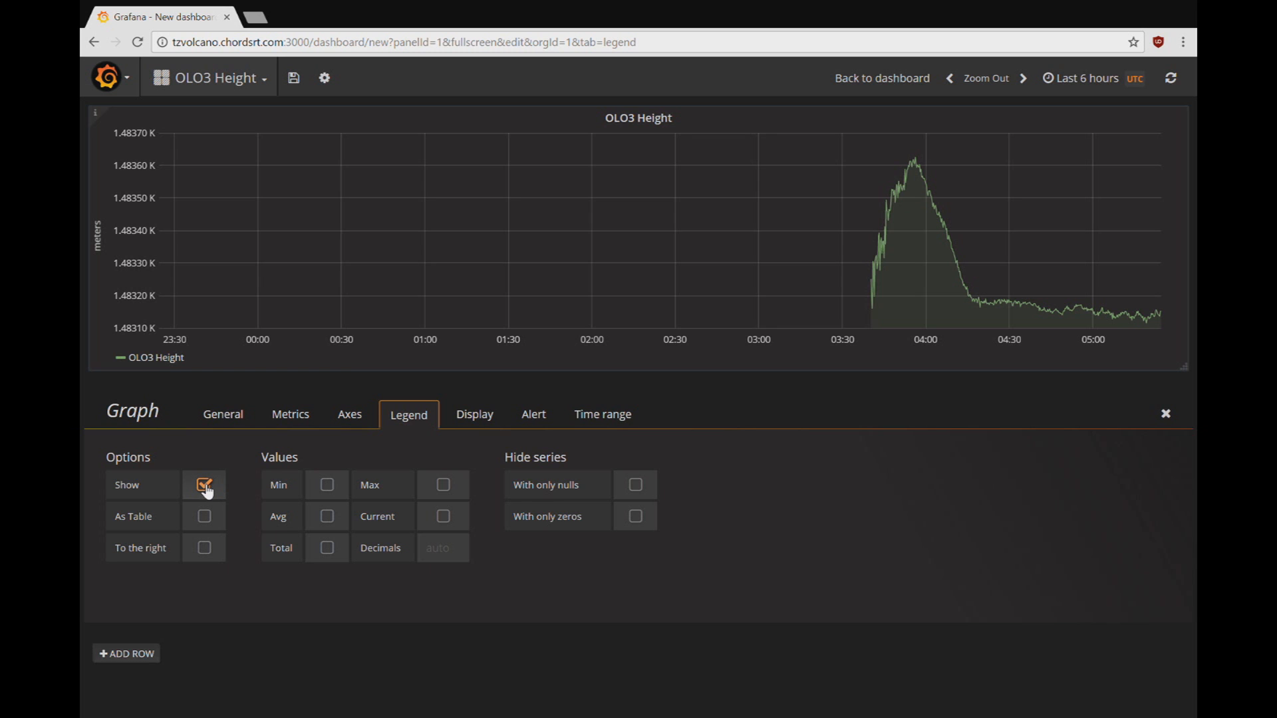
Step: Try the legend's right-side, table, Min and Avg options, then turn them all back off
left_click(204, 547)
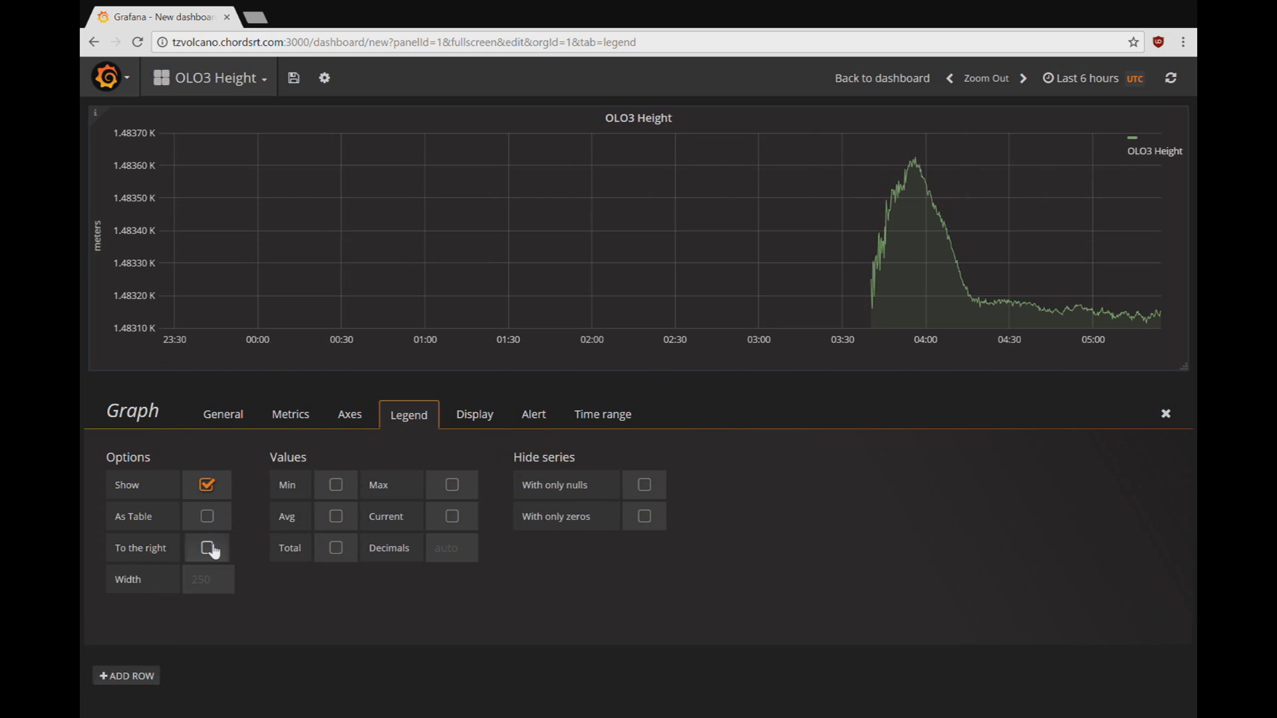
left_click(217, 520)
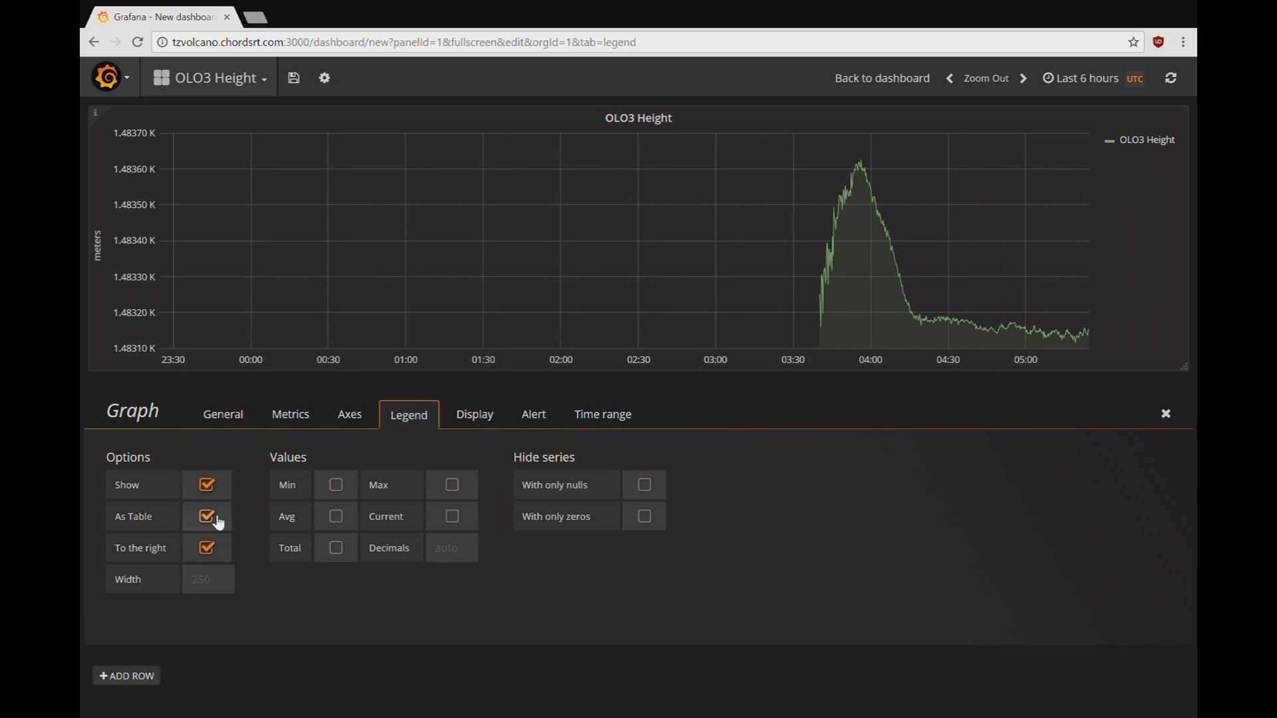
left_click(214, 521)
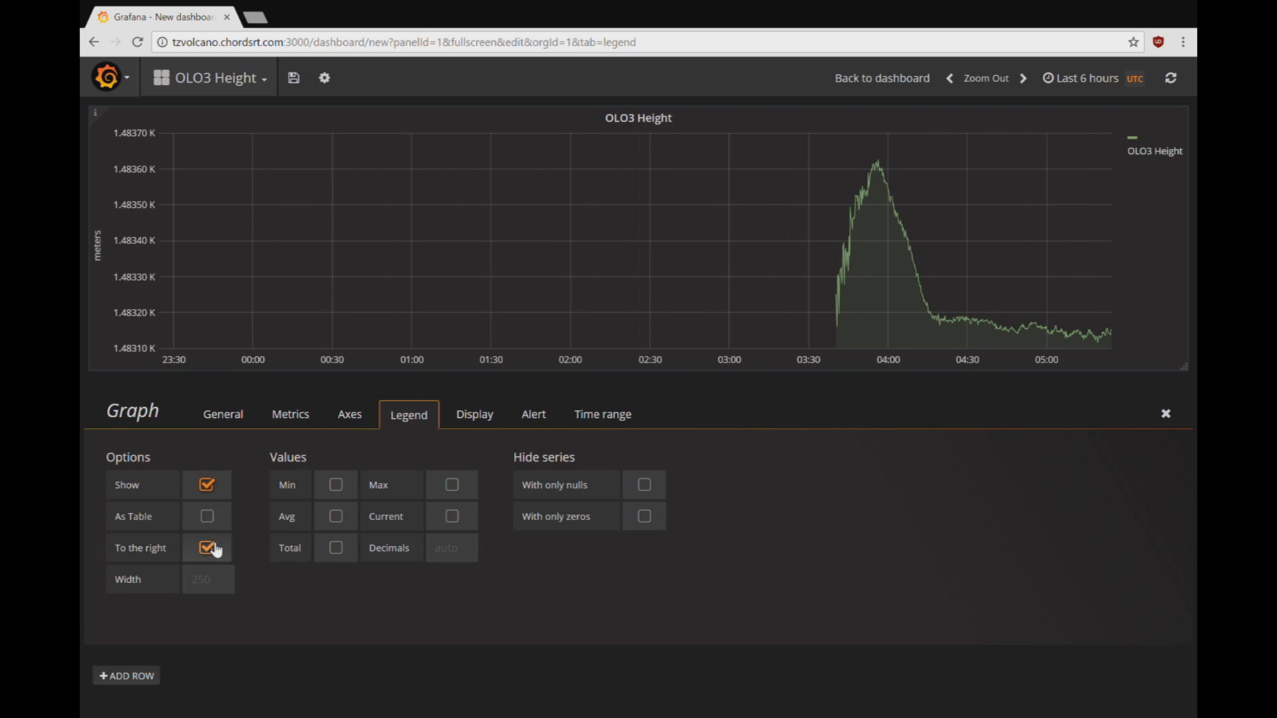
left_click(213, 551)
left_click(327, 485)
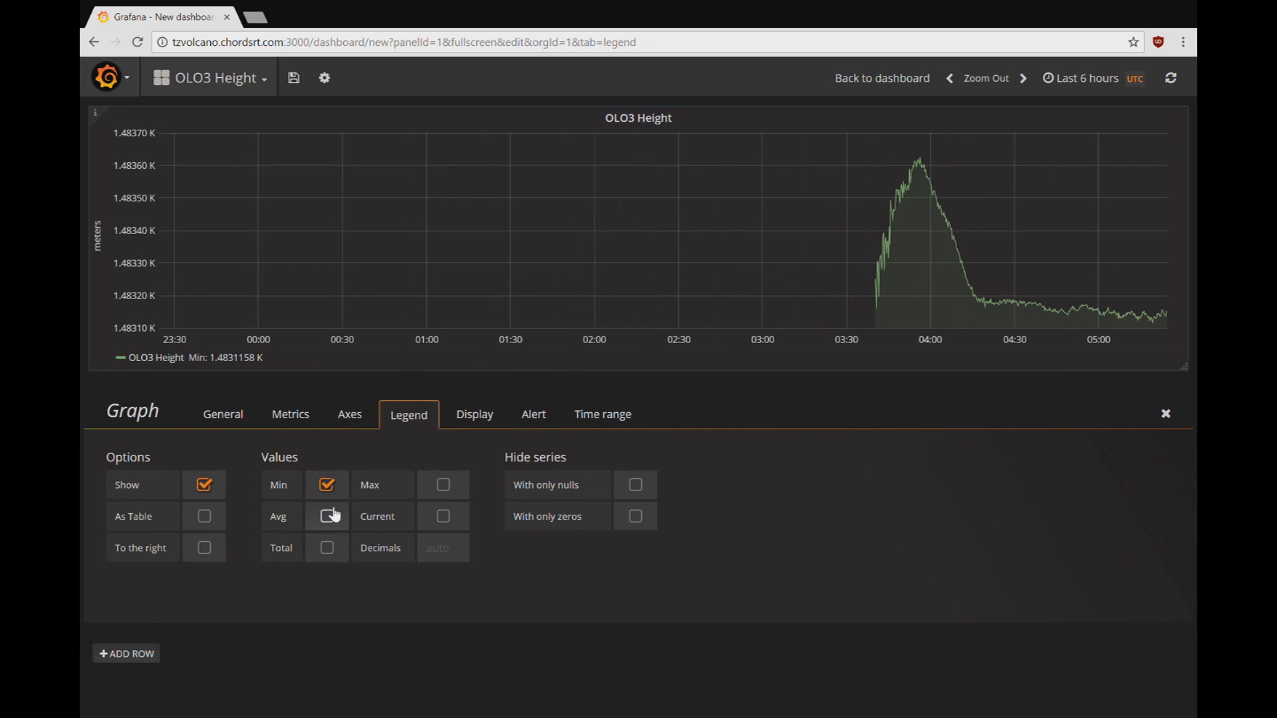
left_click(330, 518)
left_click(337, 519)
left_click(329, 485)
left_click(478, 423)
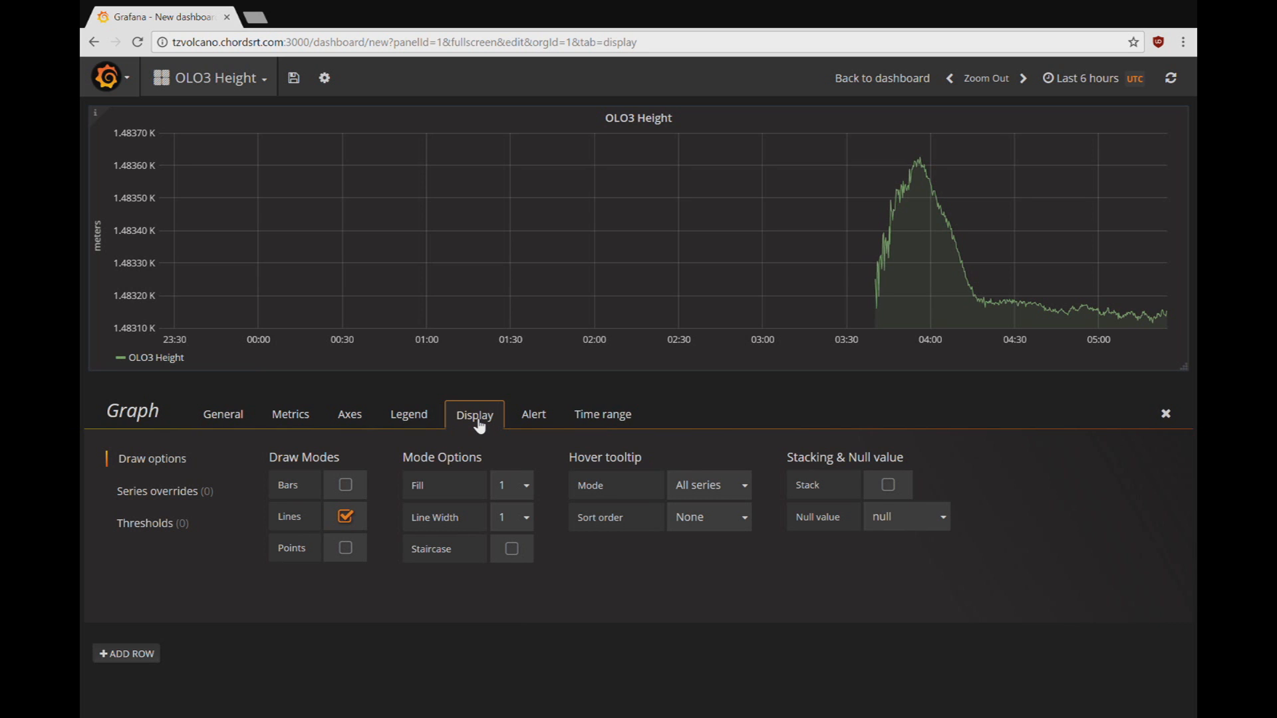
Step: Draw the series as bars with points of radius 1 and lines turned off
left_click(351, 522)
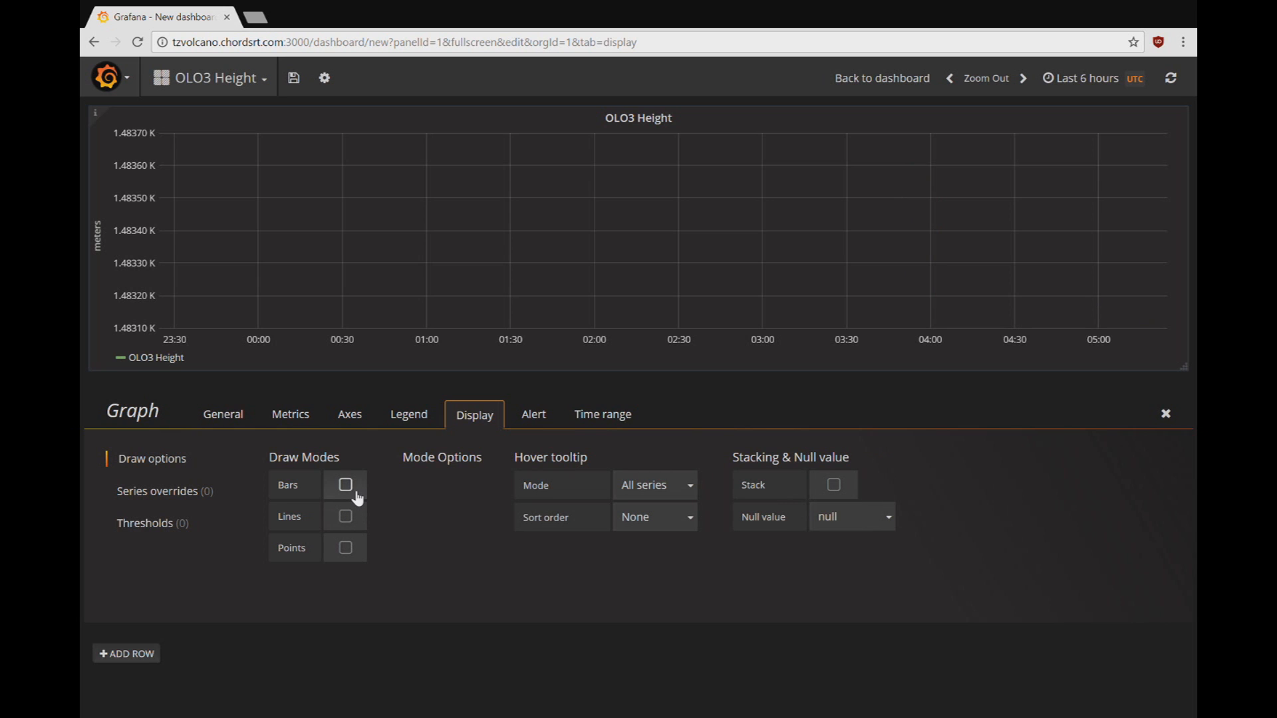
left_click(351, 489)
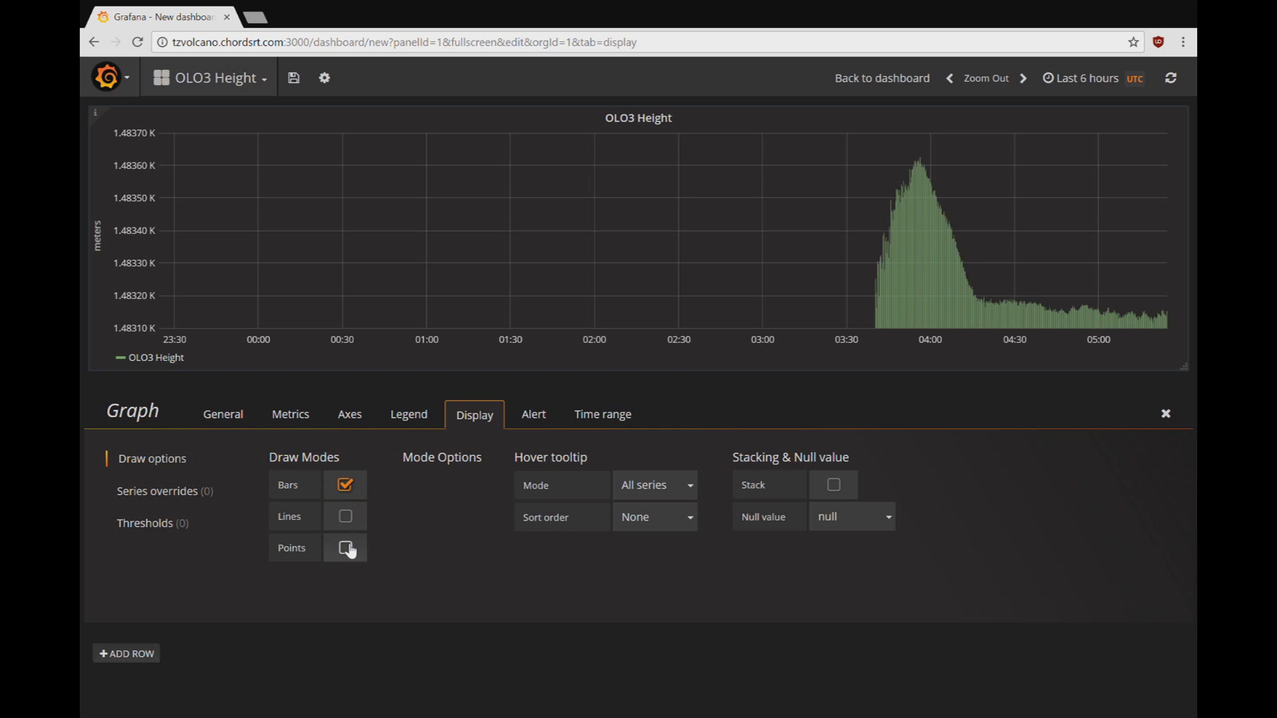
left_click(348, 549)
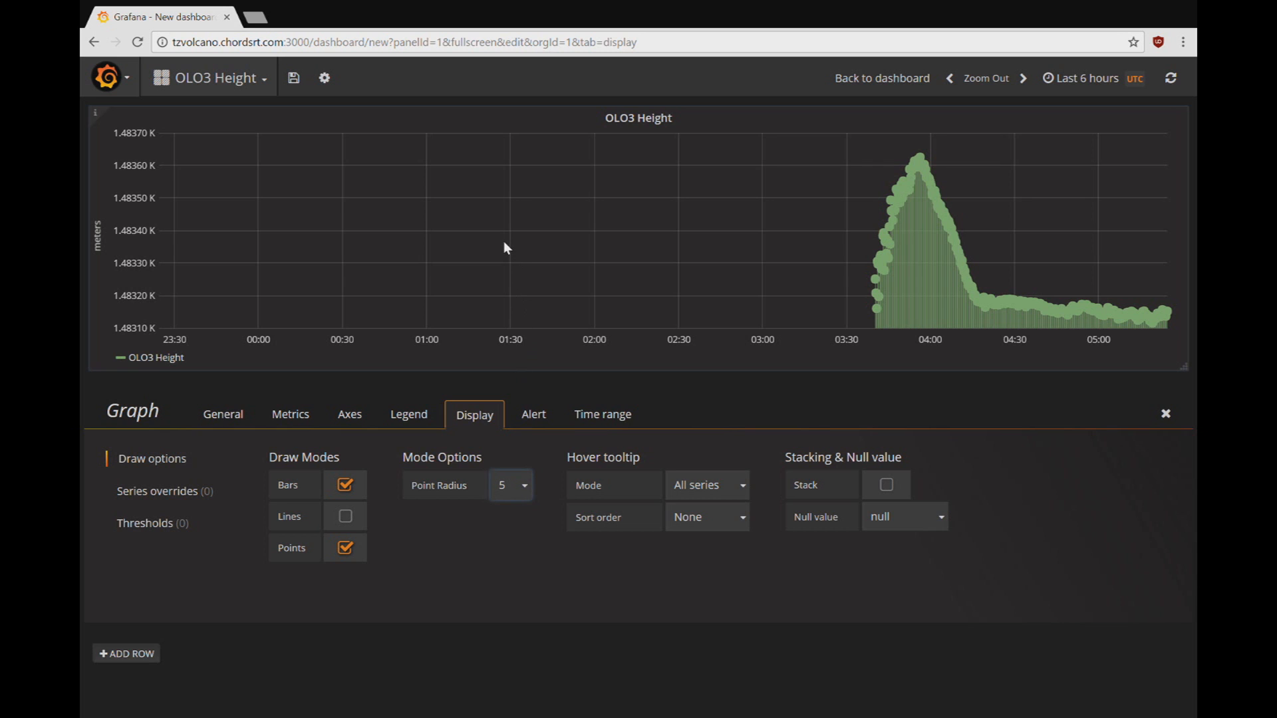
key("1")
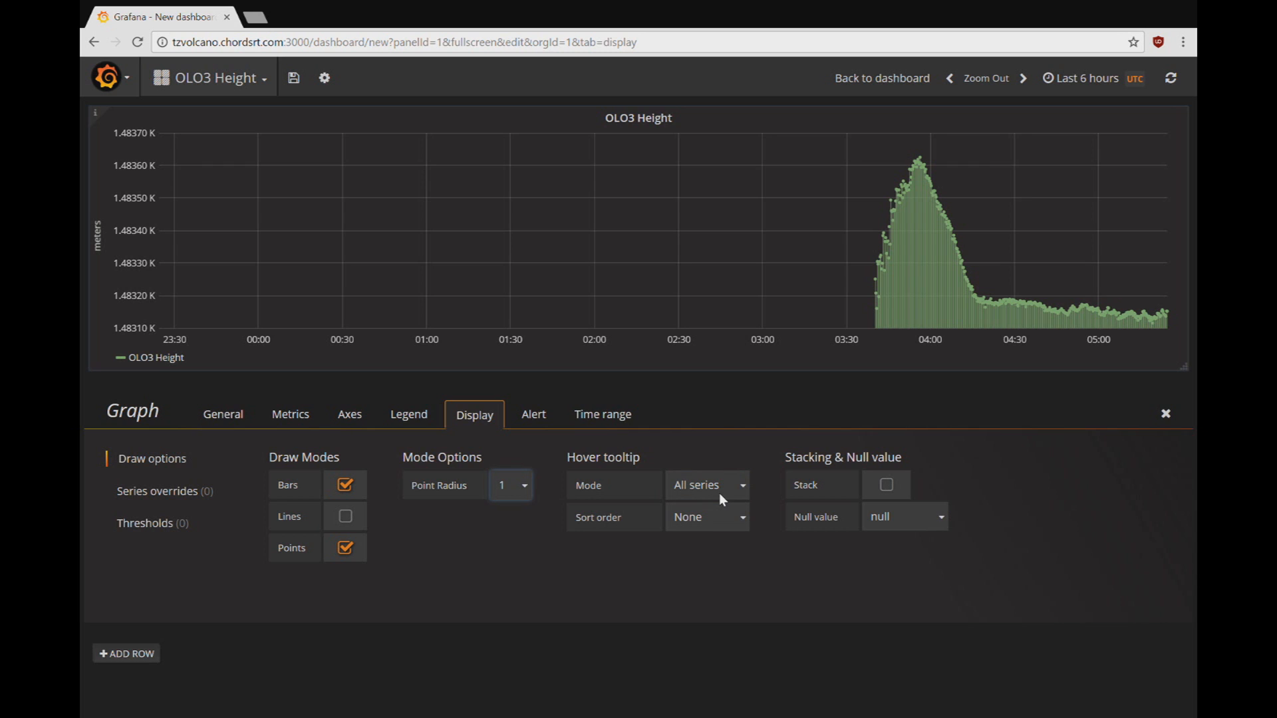
key("Tab")
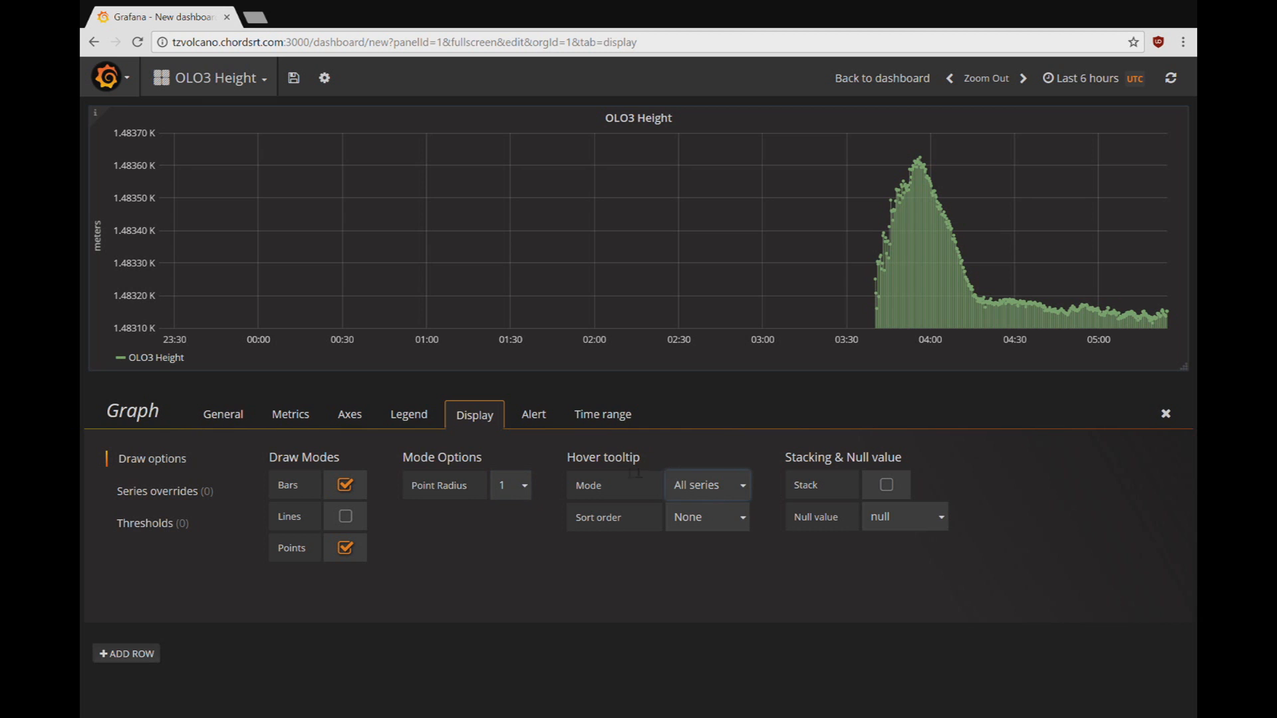
Step: Add a critical threshold for values above 1482 to the graph
left_click(184, 526)
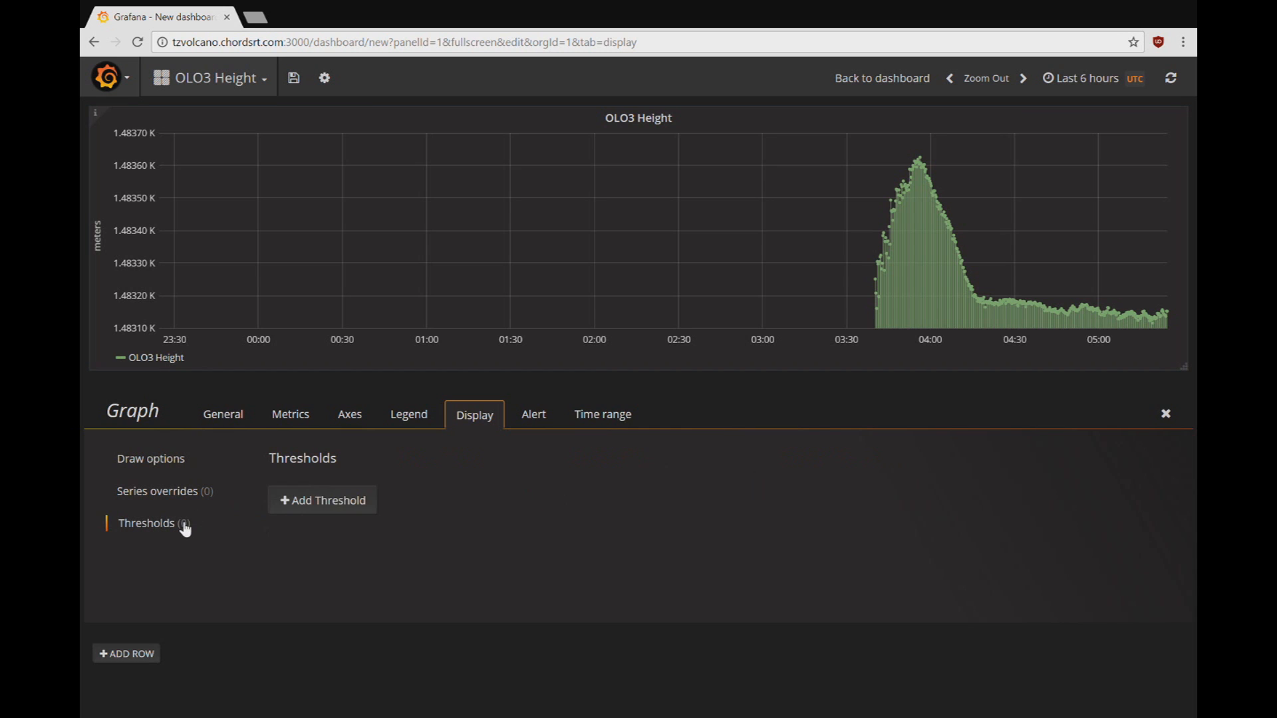
left_click(319, 502)
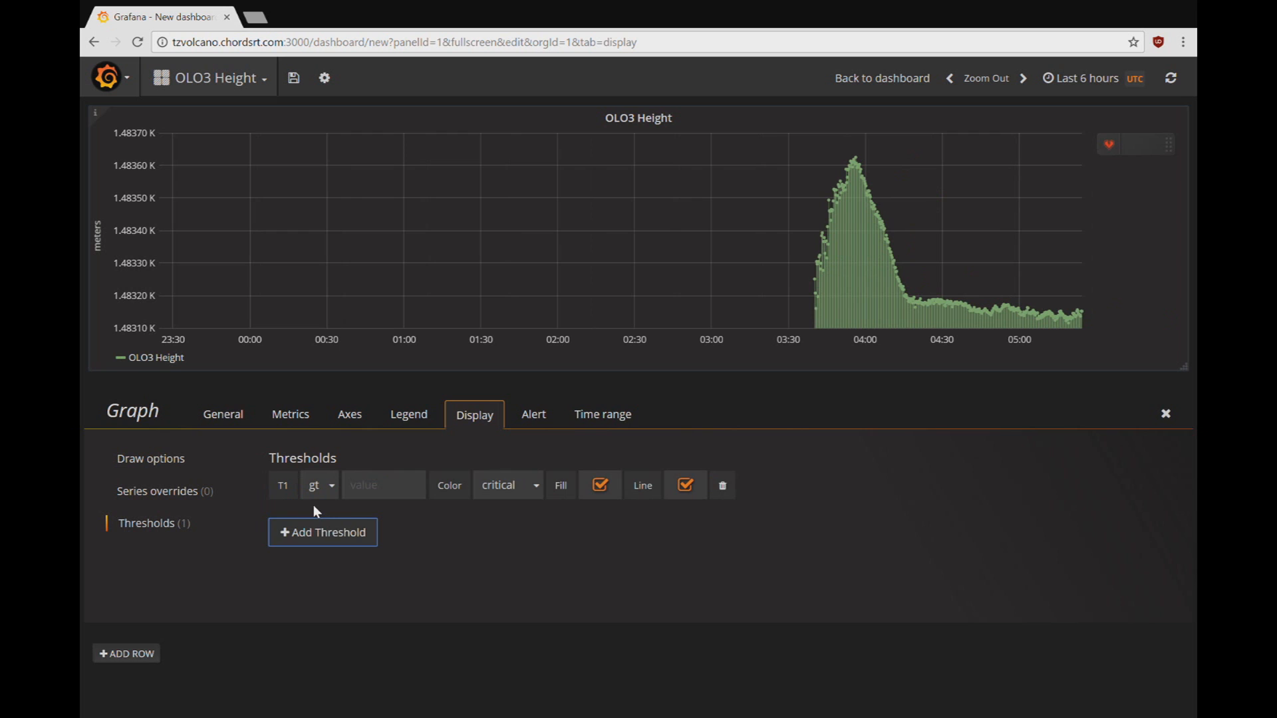
left_click(395, 497)
type("1482")
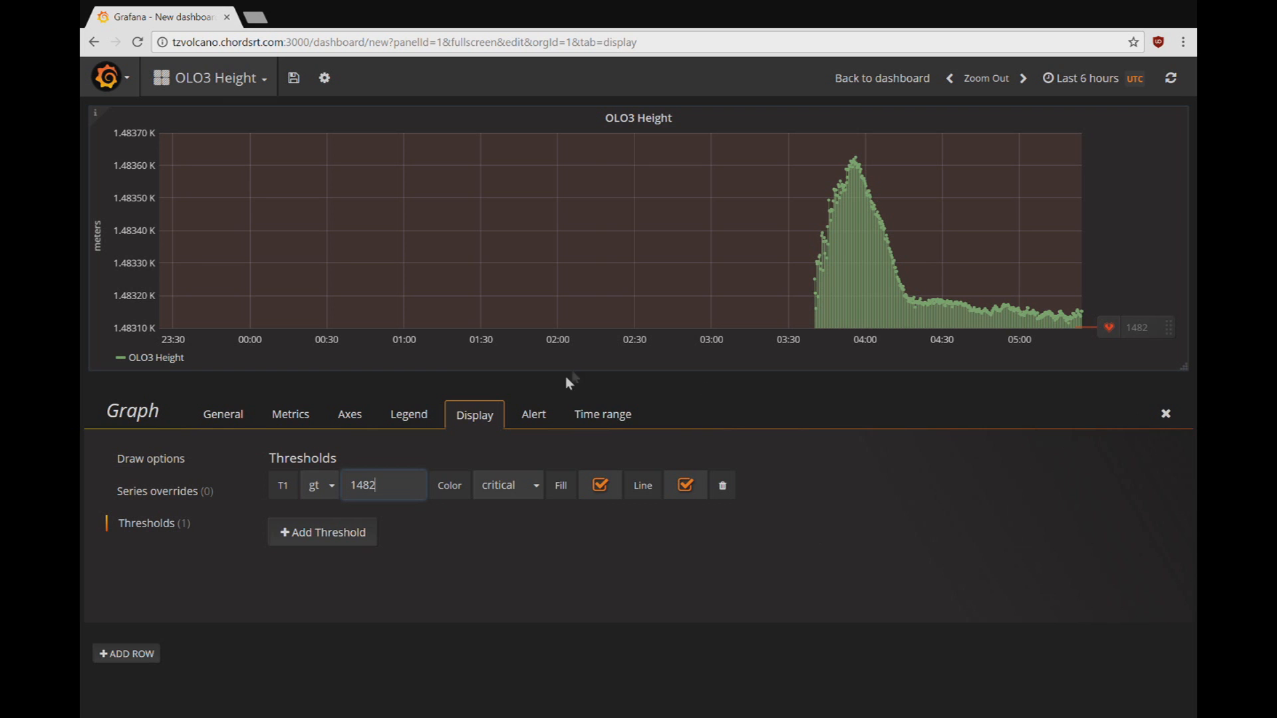
left_click(537, 416)
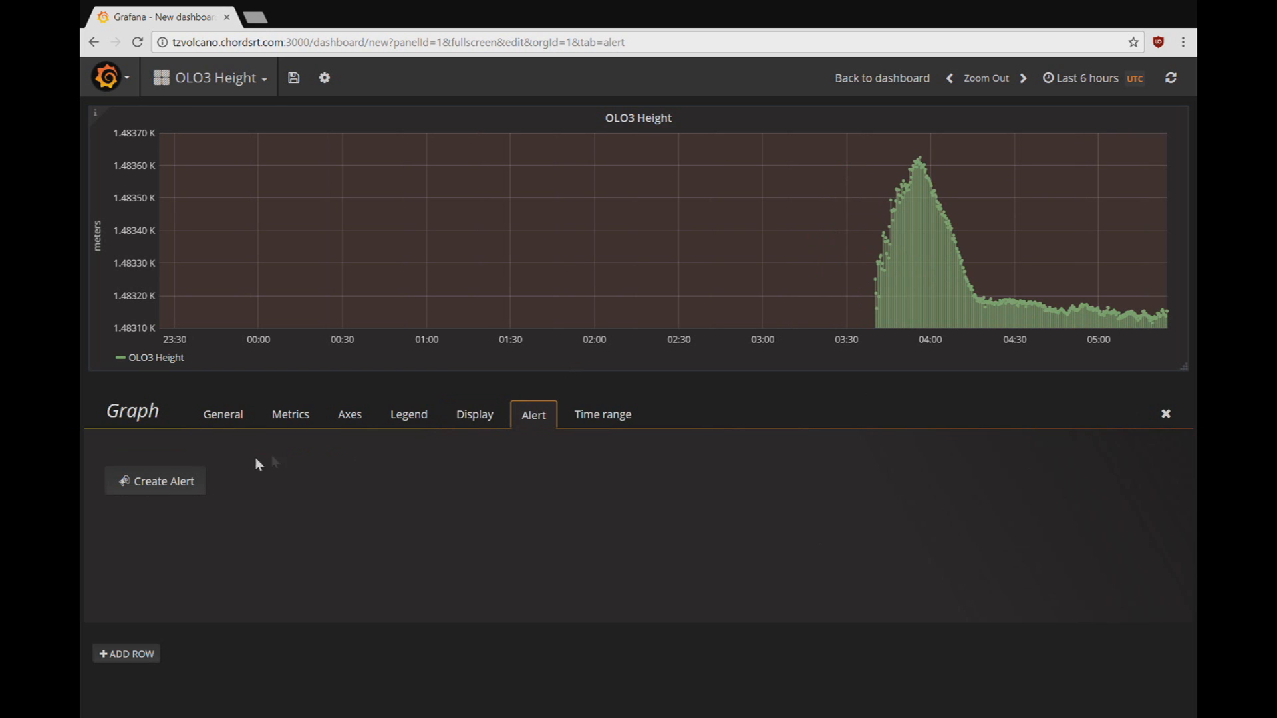
Step: Create the 'OLO3 Height alert' rule, evaluated every 1h instead of 60s
left_click(189, 492)
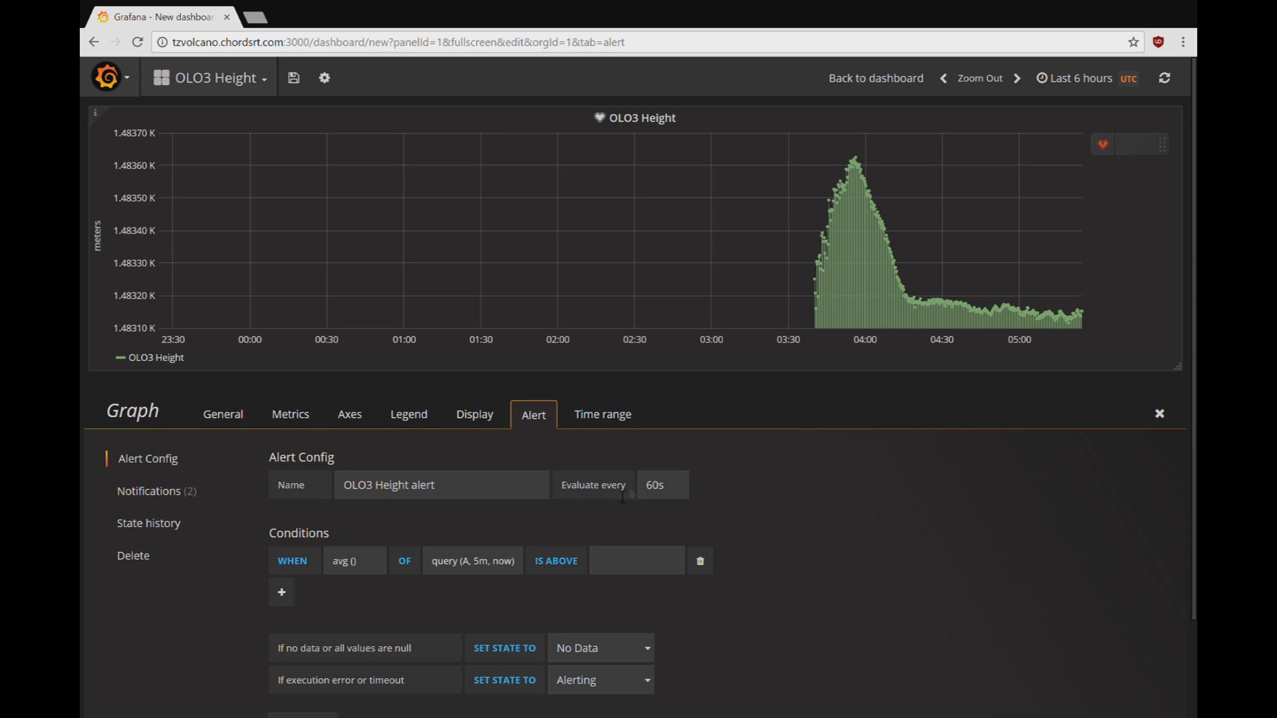
double_click(657, 491)
type("1h")
Step: Set the alert query window to query(A, 4h, now)
left_click(488, 566)
type("4h")
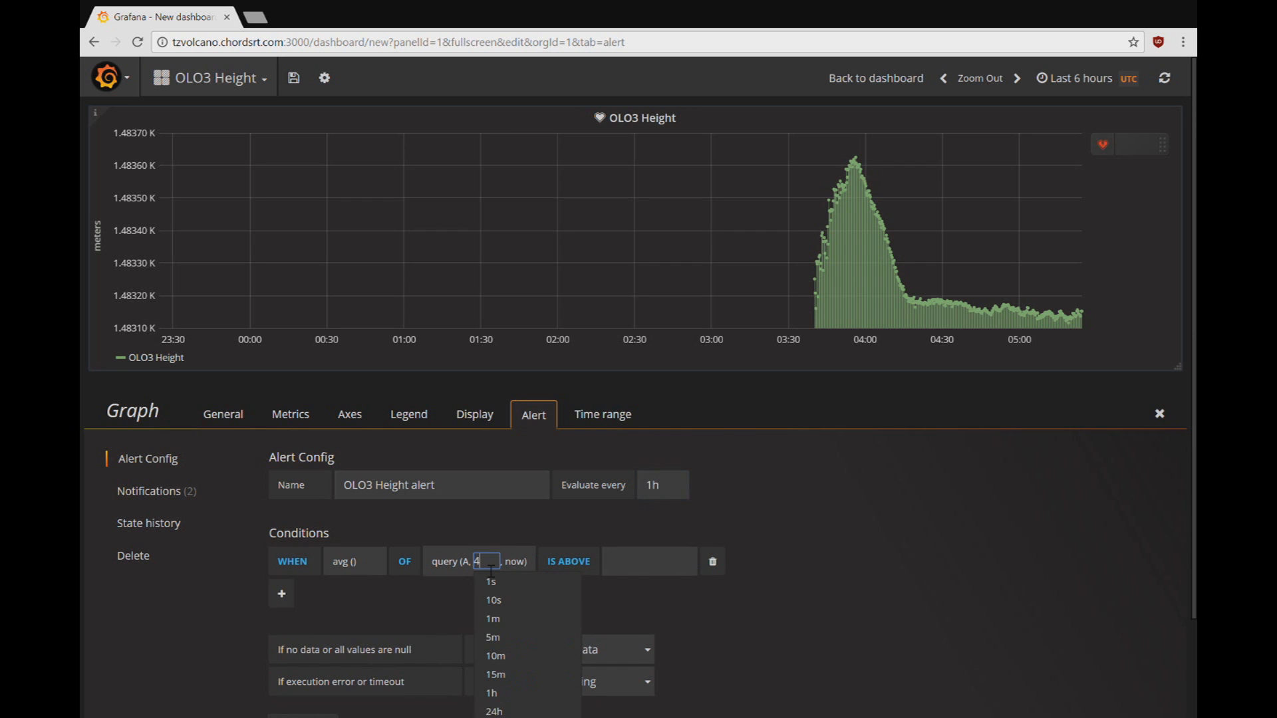
left_click(519, 565)
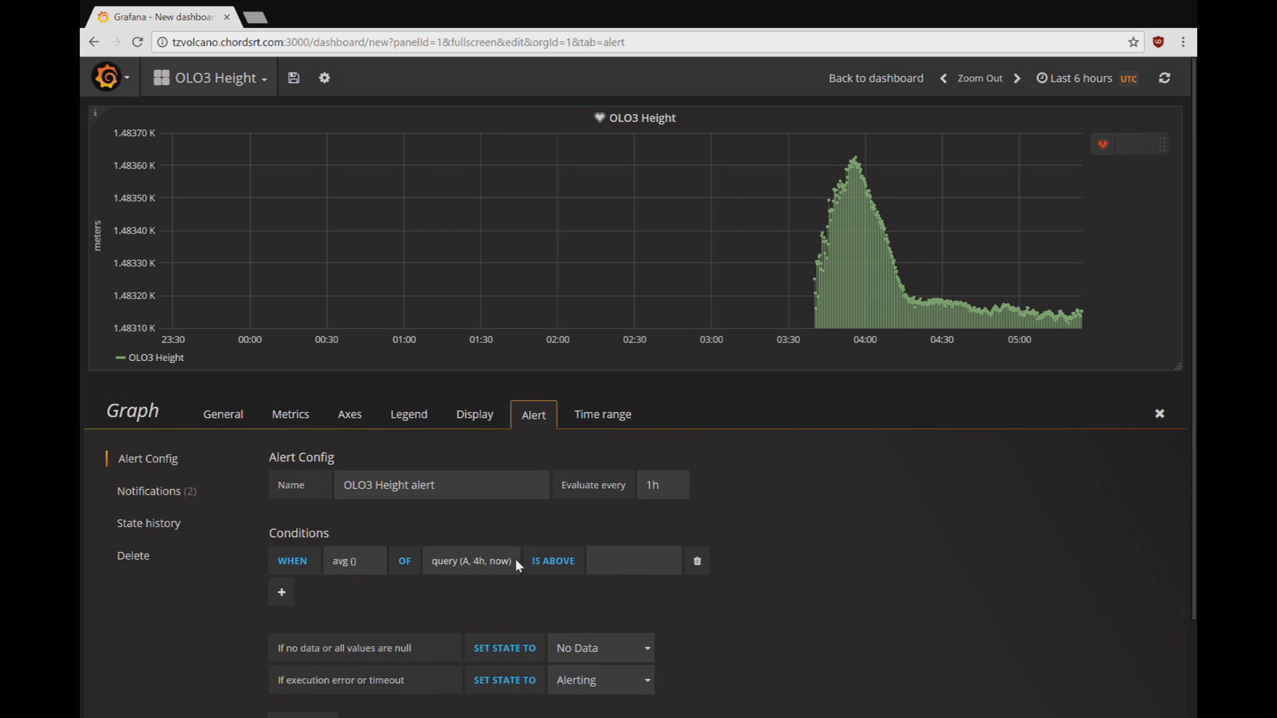
Step: Make the avg() condition fire when outside the range 1482 to 1483.5
left_click(574, 567)
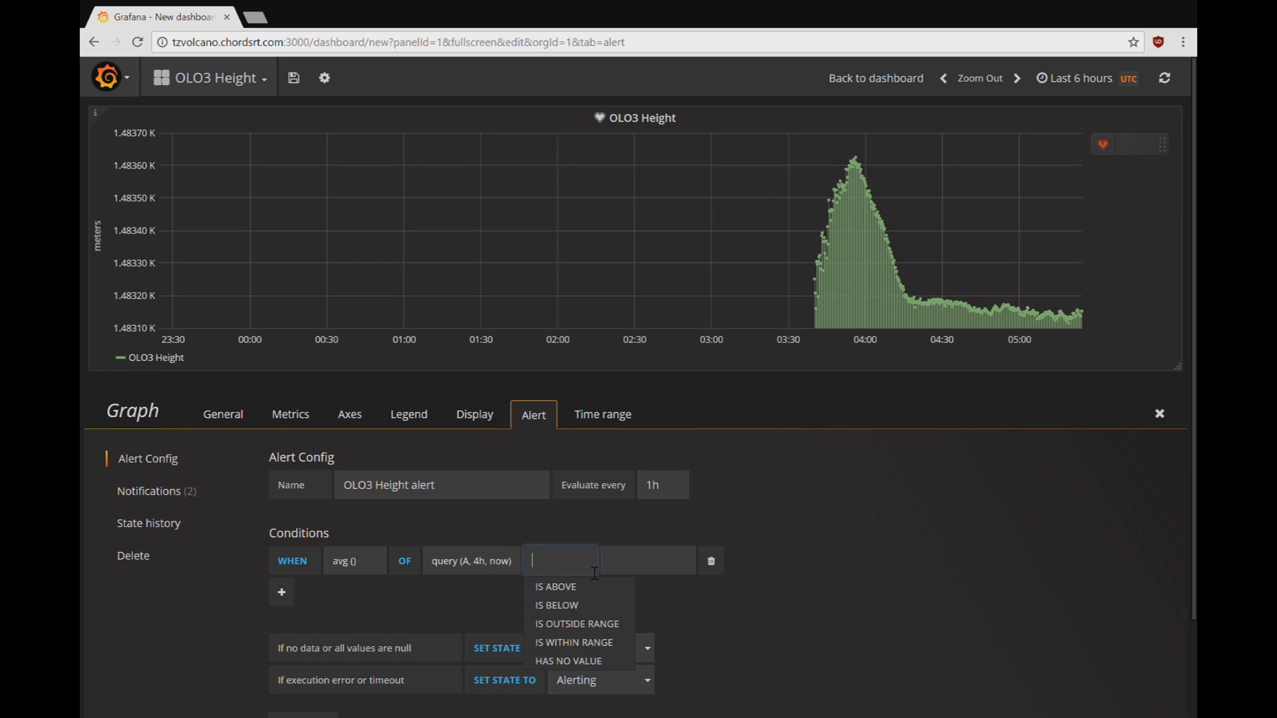
left_click(589, 626)
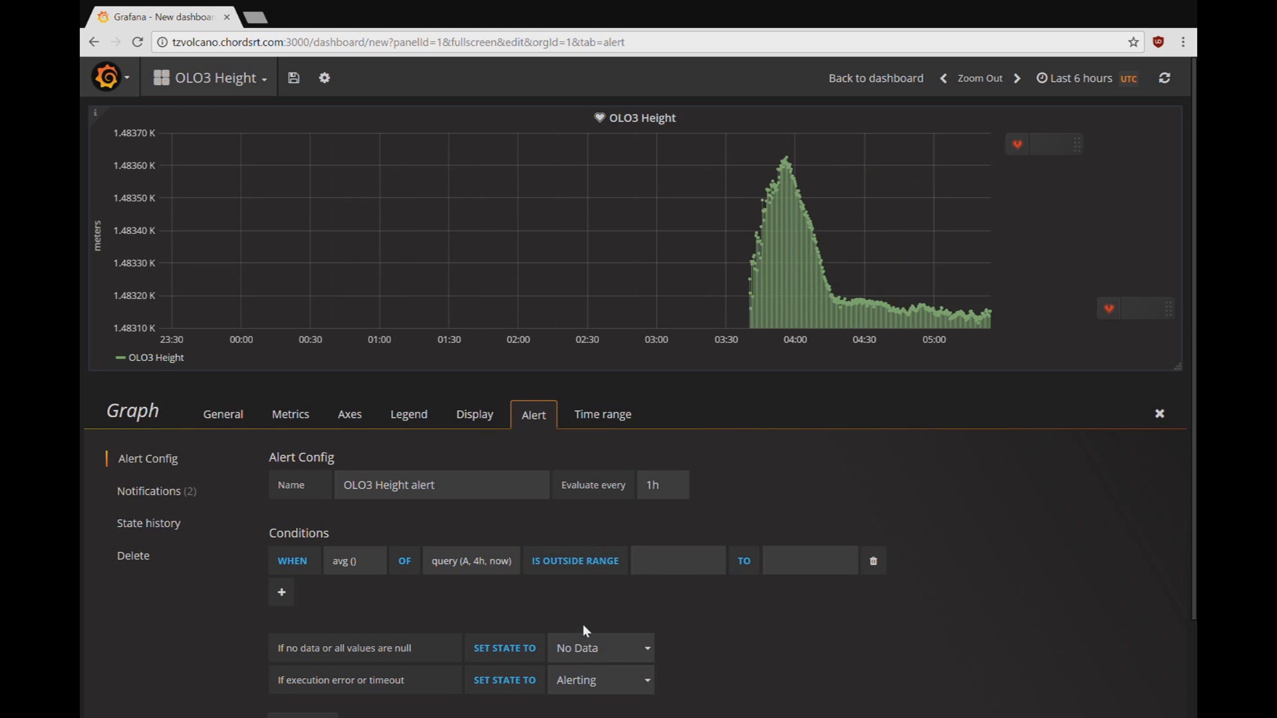
left_click(674, 574)
type("1482")
key("Tab")
type("1483.5")
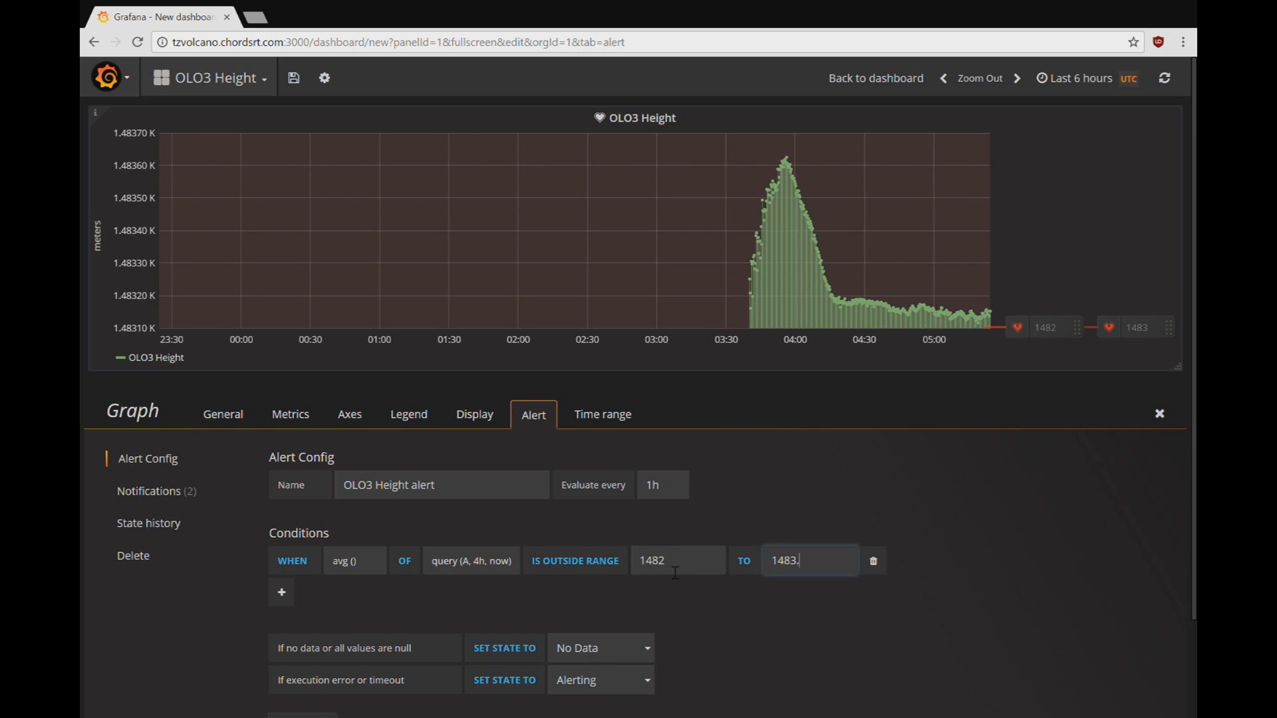
left_click(672, 606)
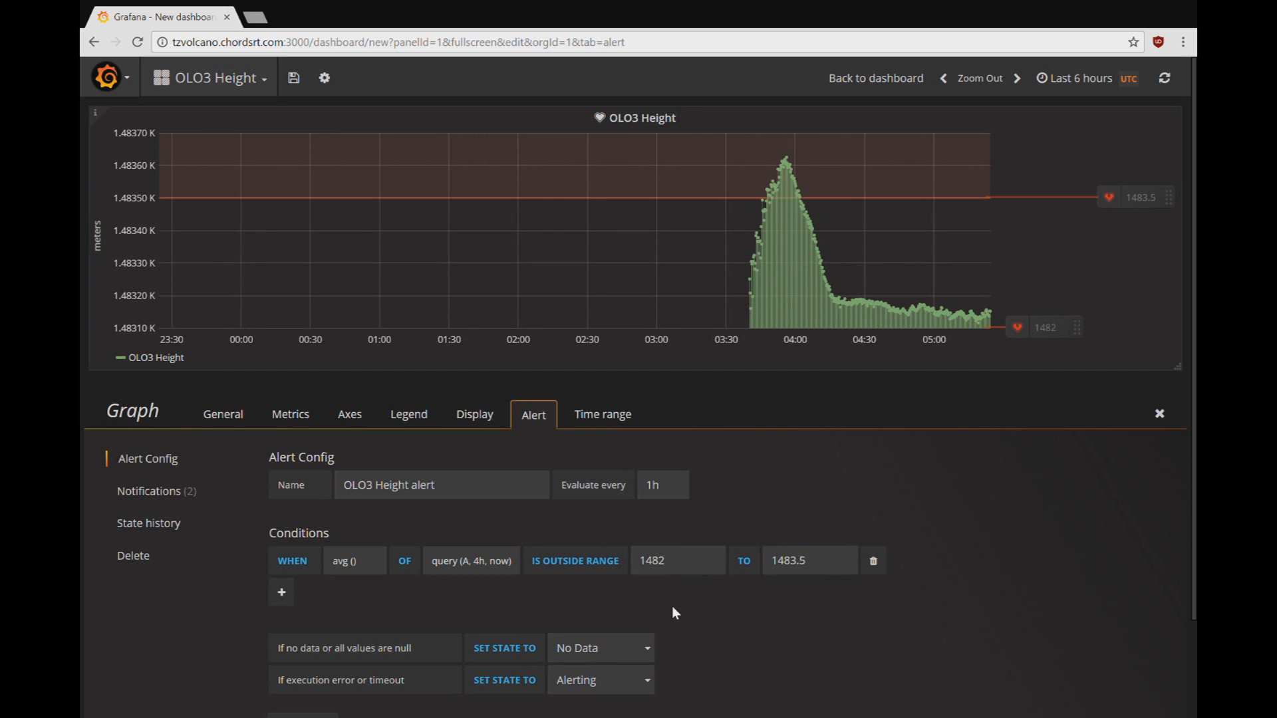
scroll(675, 612, "down", 2)
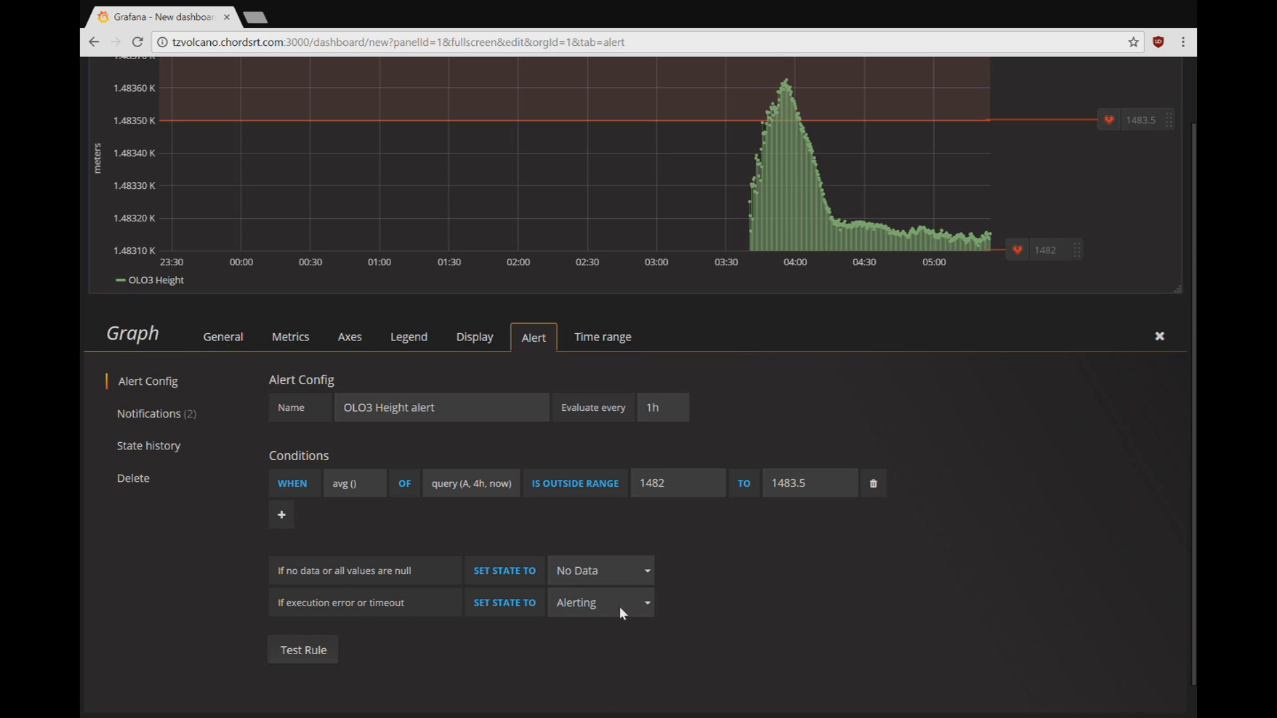
scroll(725, 602, "down", 1)
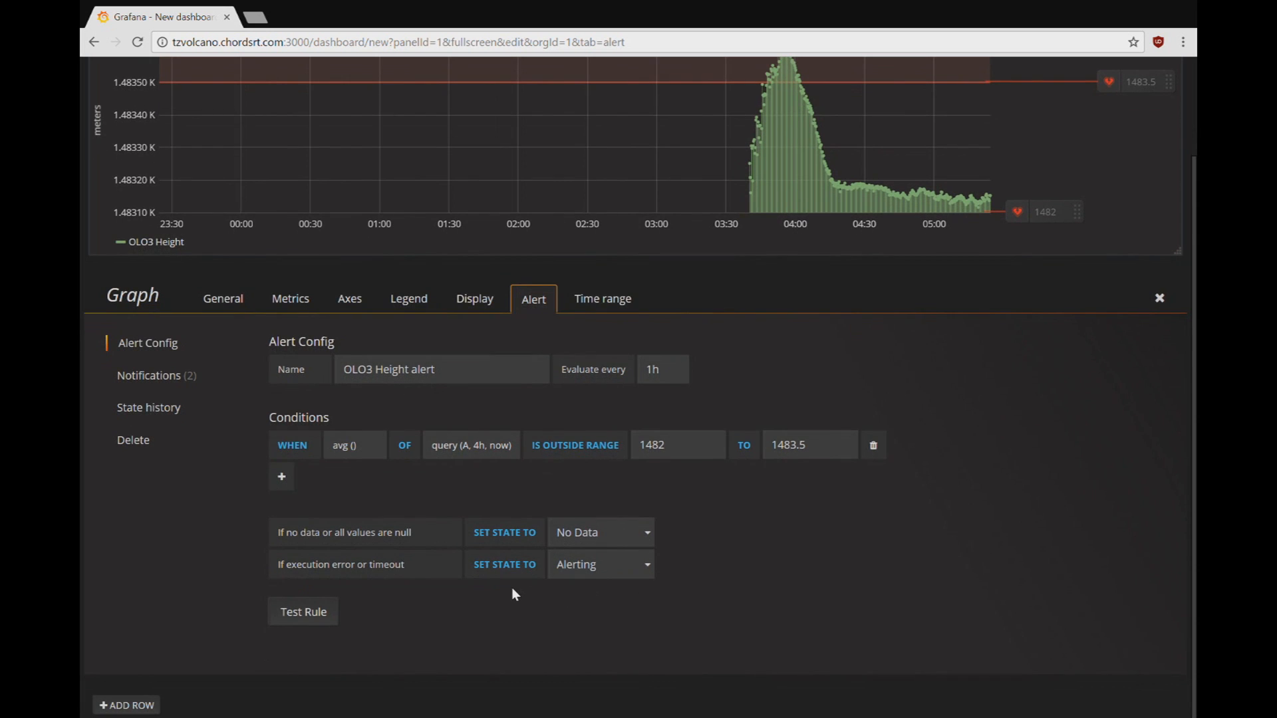
Step: Test the alert rule (firing false, state ok), then go to Alerting > Notification channels
left_click(322, 613)
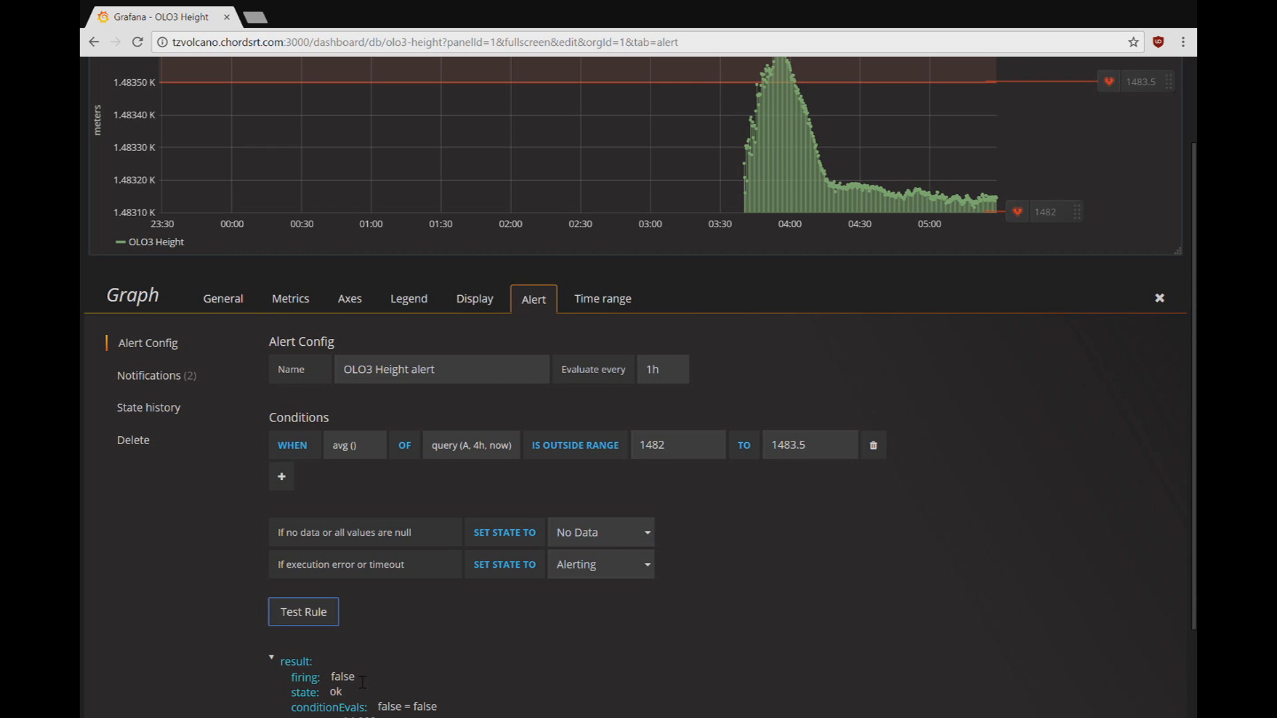
scroll(213, 389, "up", 3)
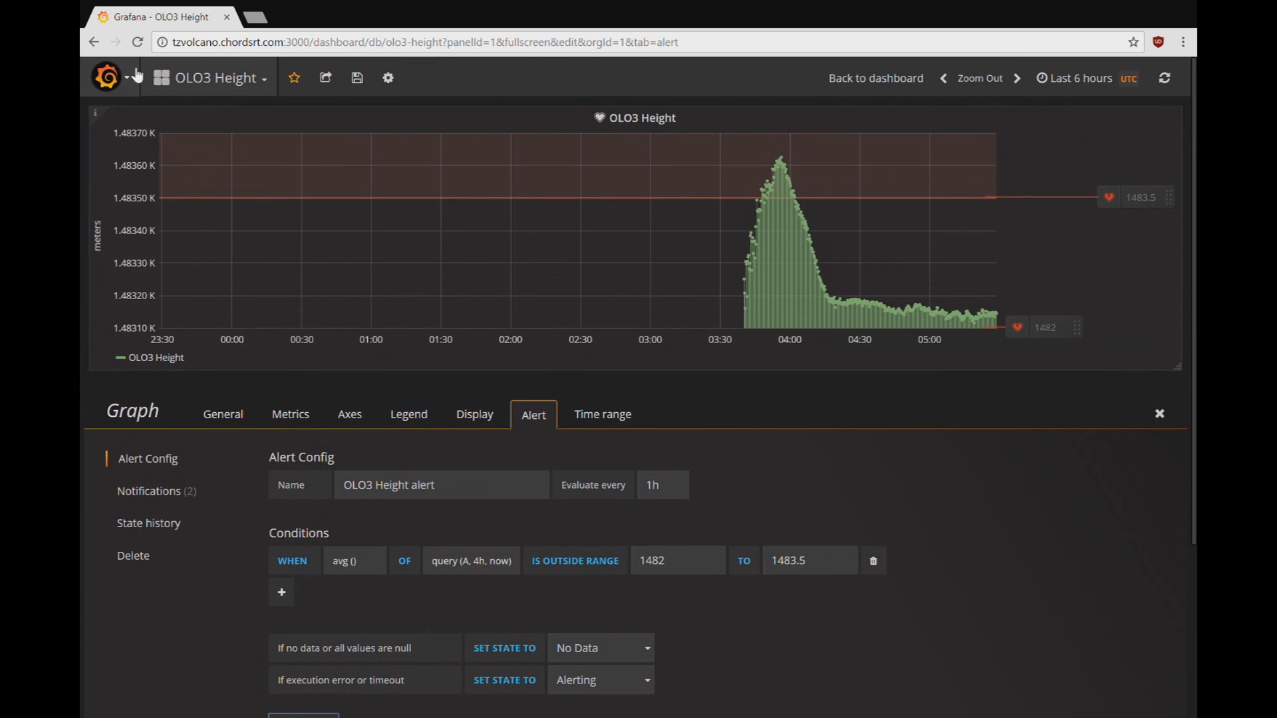
left_click(129, 81)
mouse_move(162, 215)
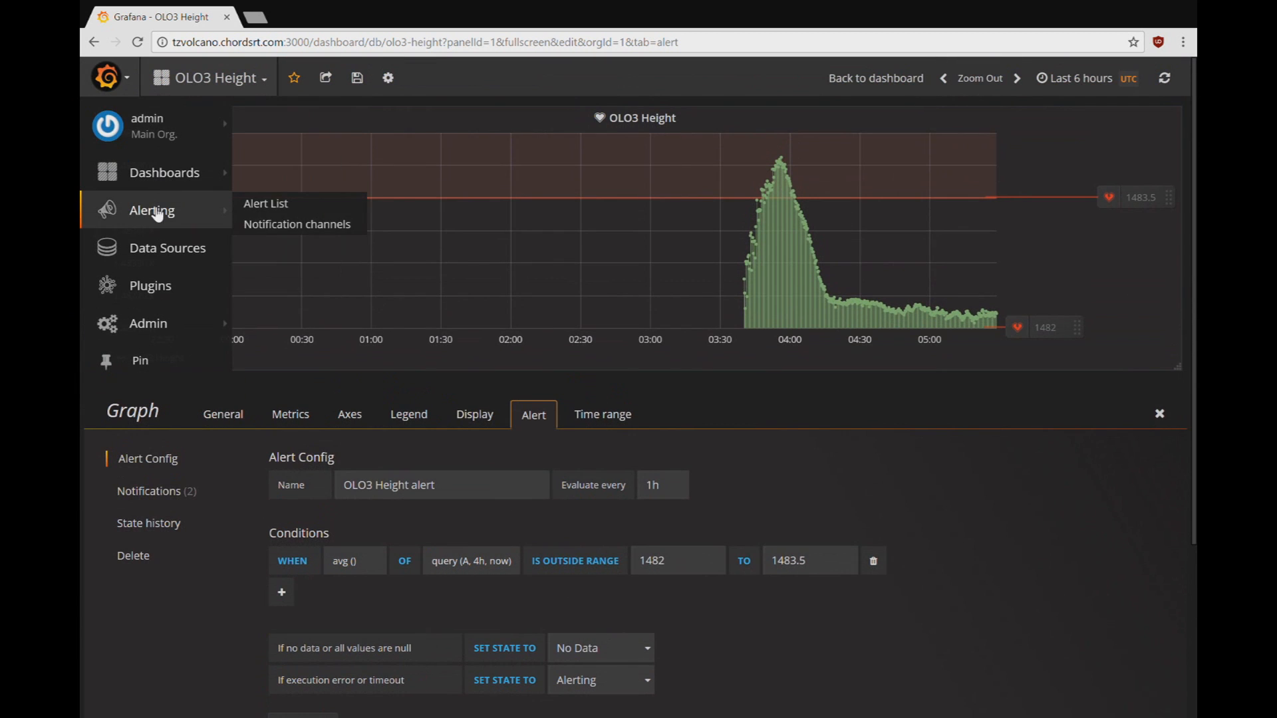
left_click(270, 227)
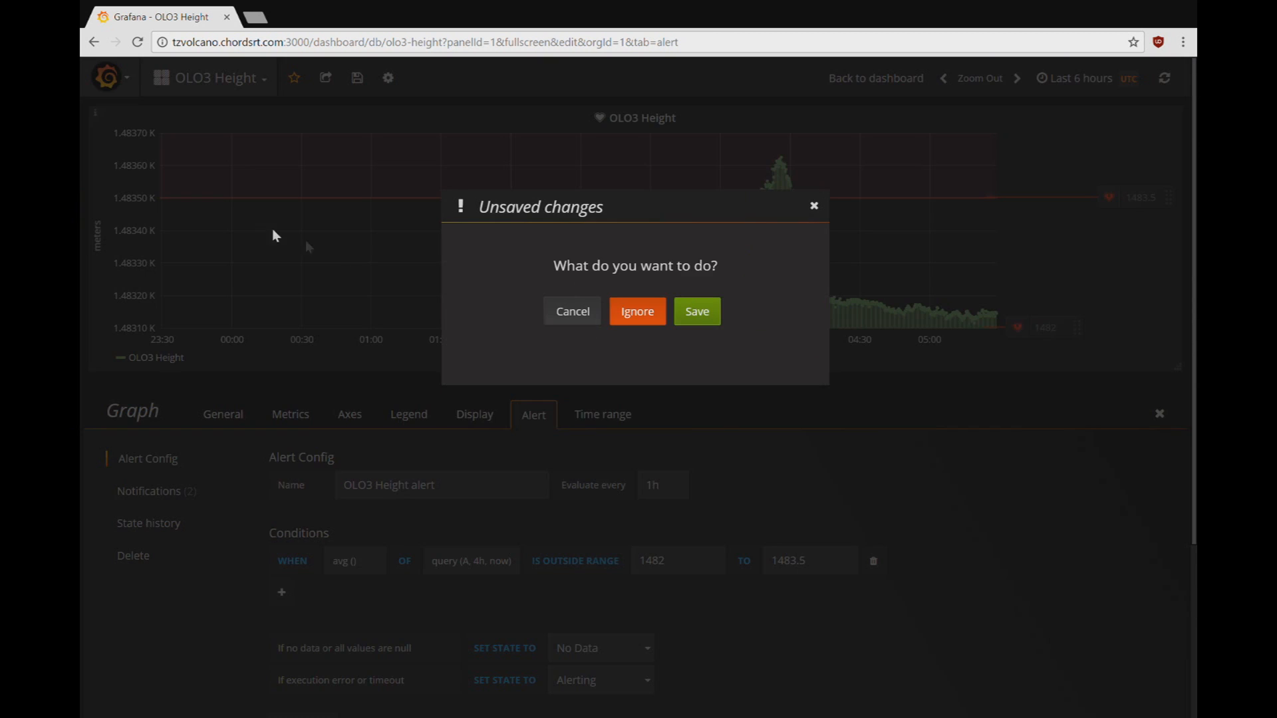
Step: Save the dashboard, then add an email channel with the contact's name and e-mail, sent on all alerts
left_click(697, 313)
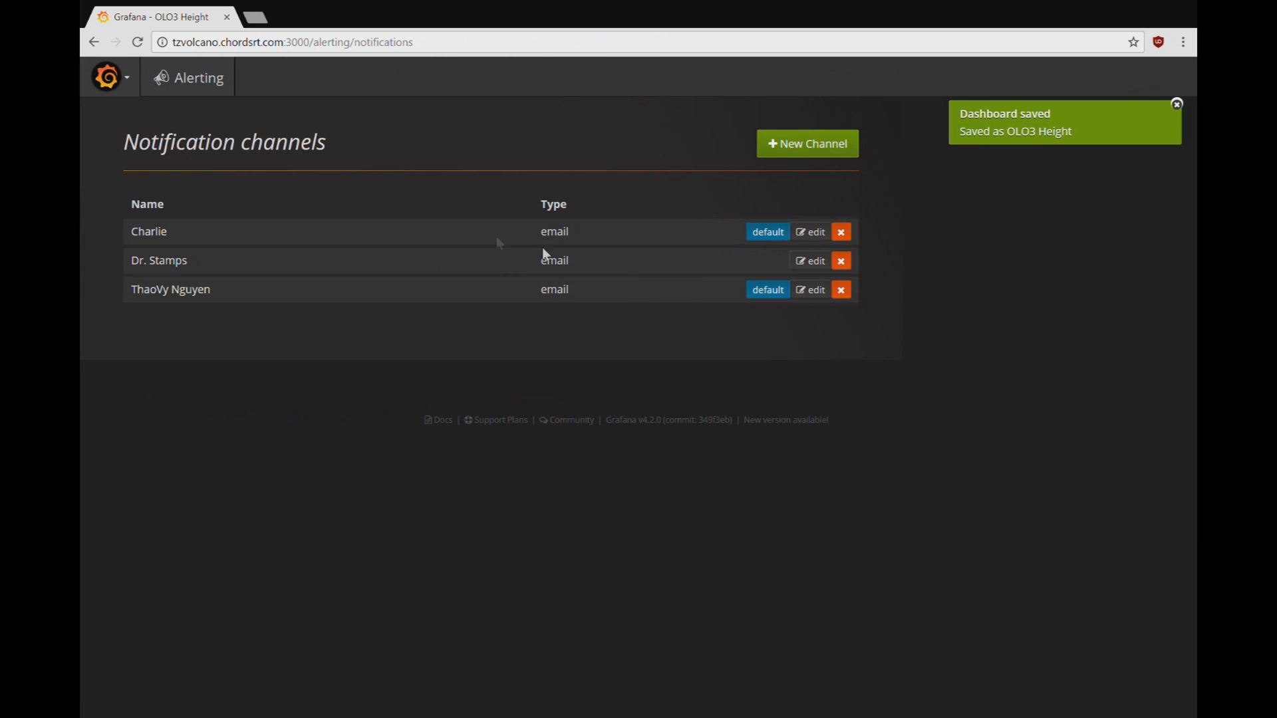
left_click(803, 149)
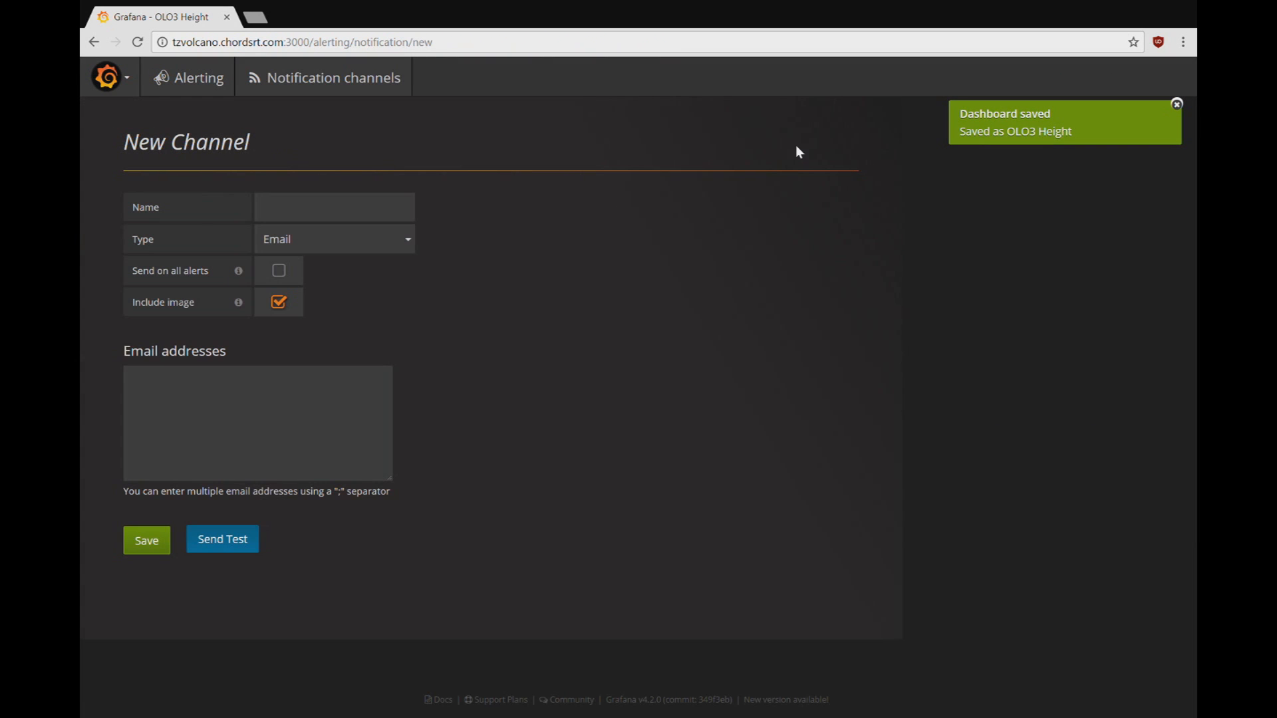
left_click(346, 211)
type("John Doe")
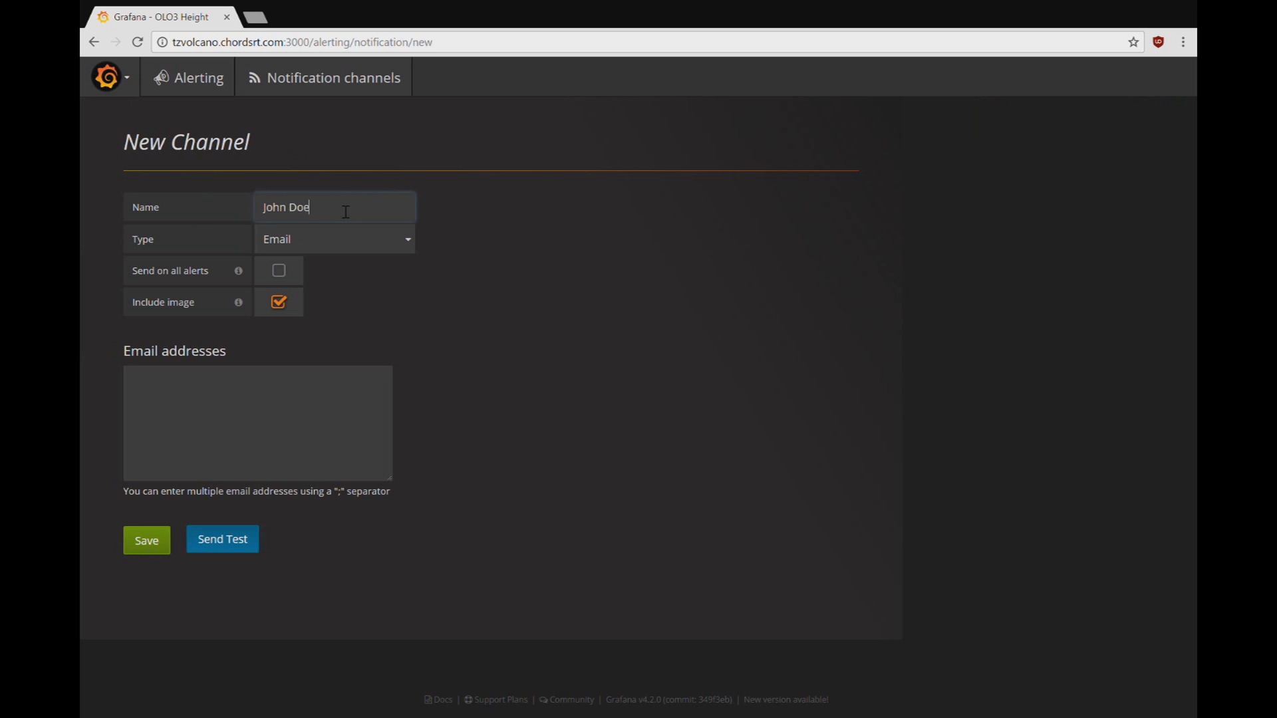
key("Tab")
left_click(247, 395)
type("john.doe@")
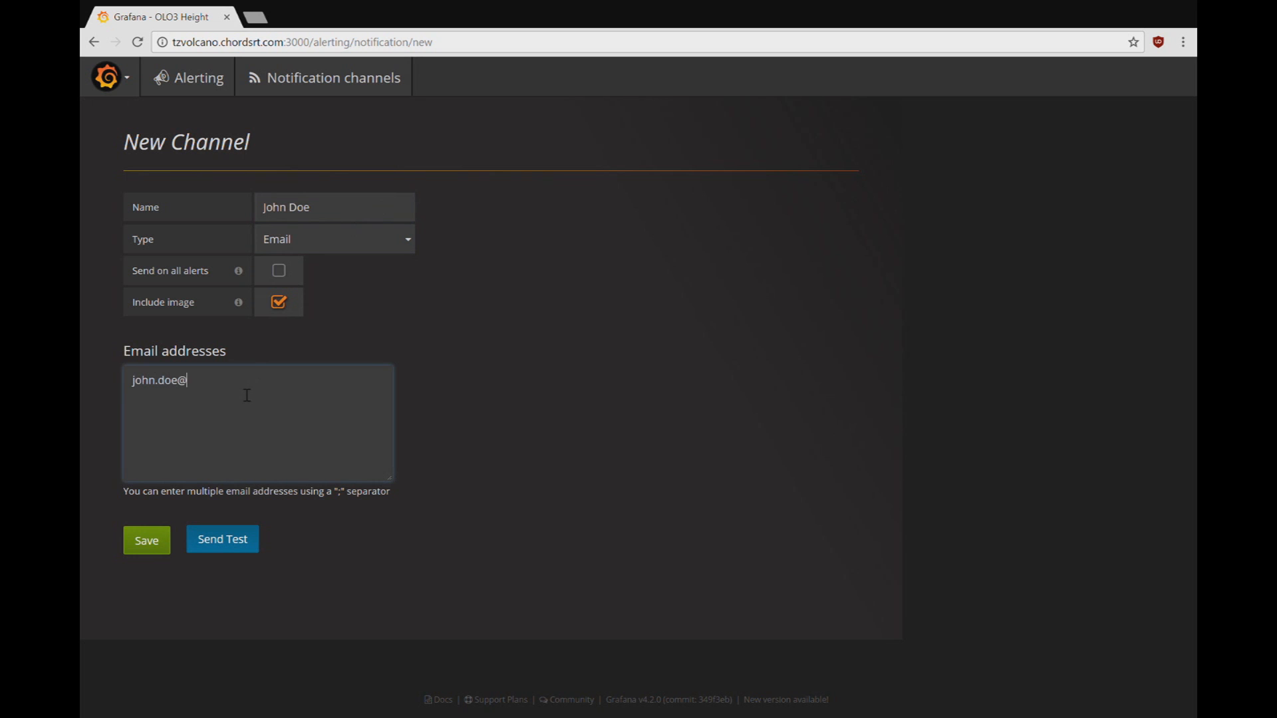
type("email.com")
left_click(289, 280)
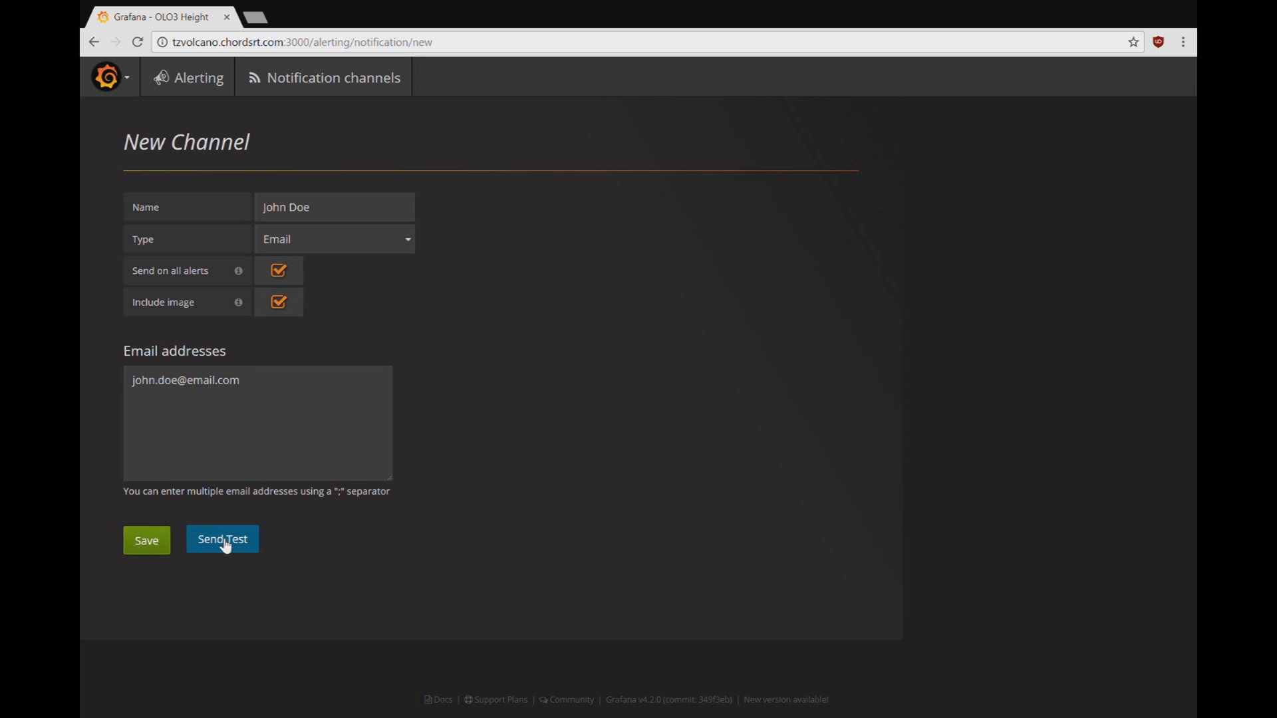
left_click(155, 543)
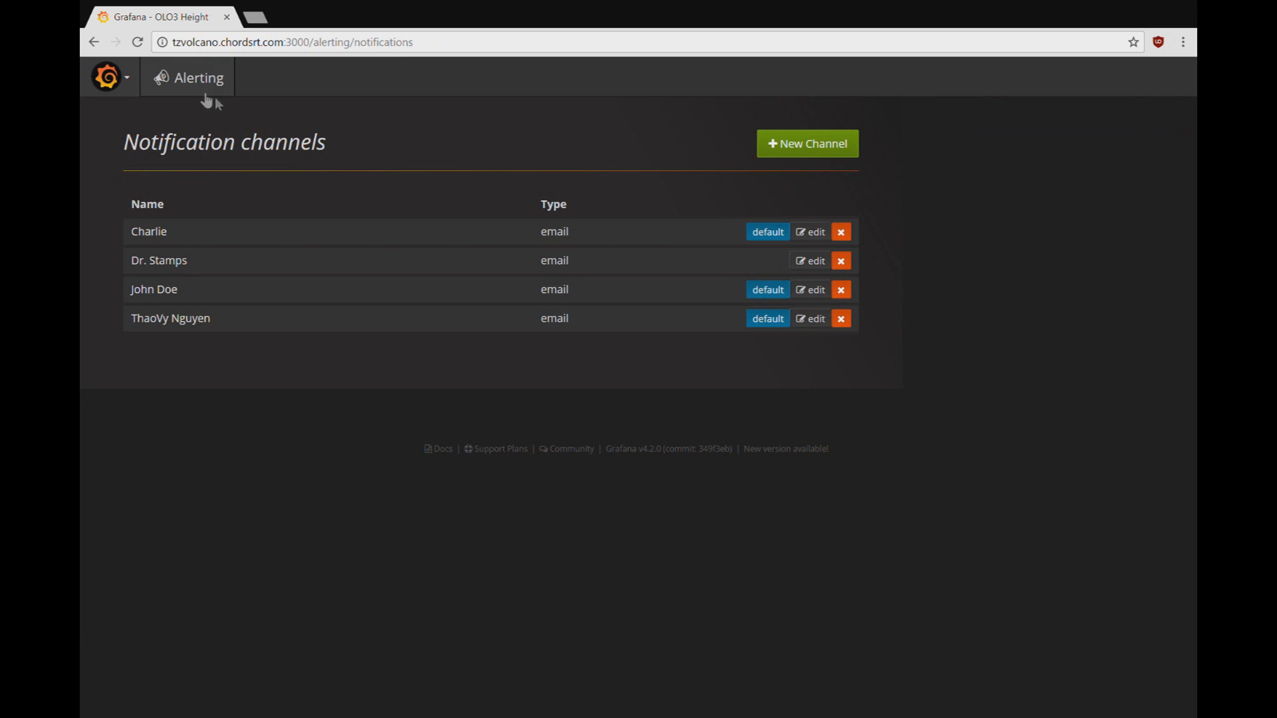
Step: Return to the OLO3 Height dashboard and edit its graph panel
left_click(139, 80)
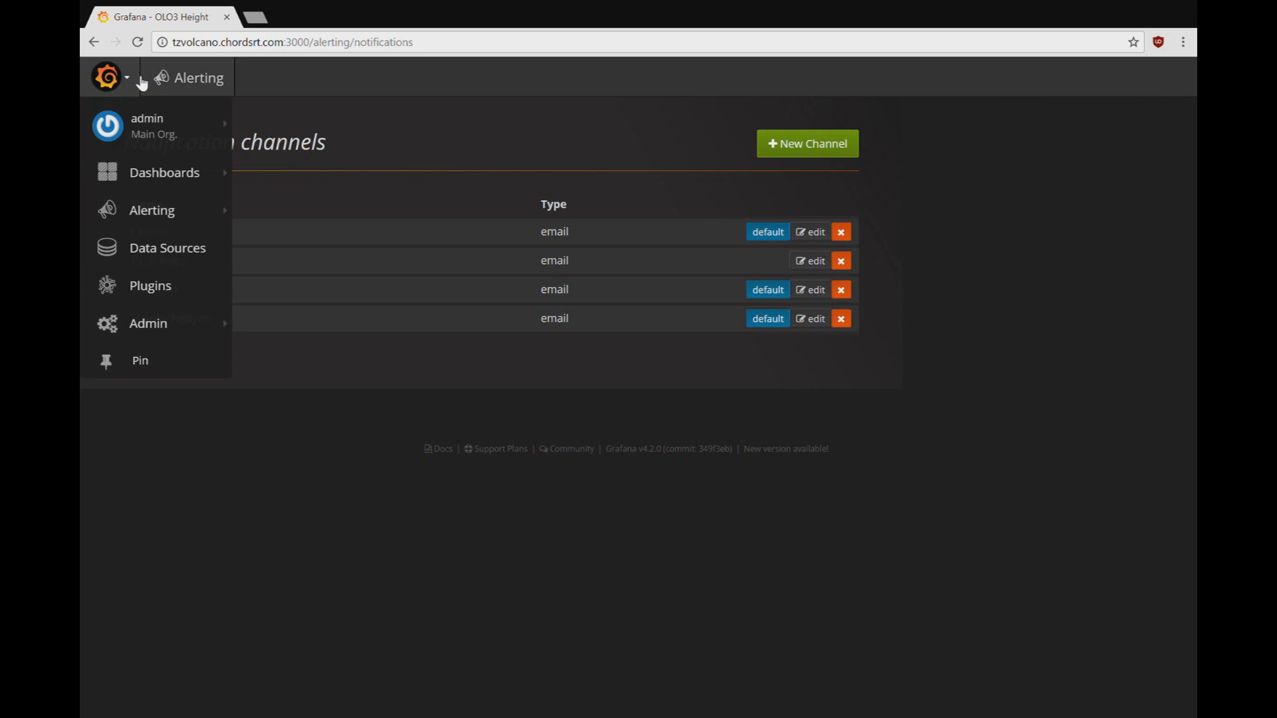
left_click(167, 181)
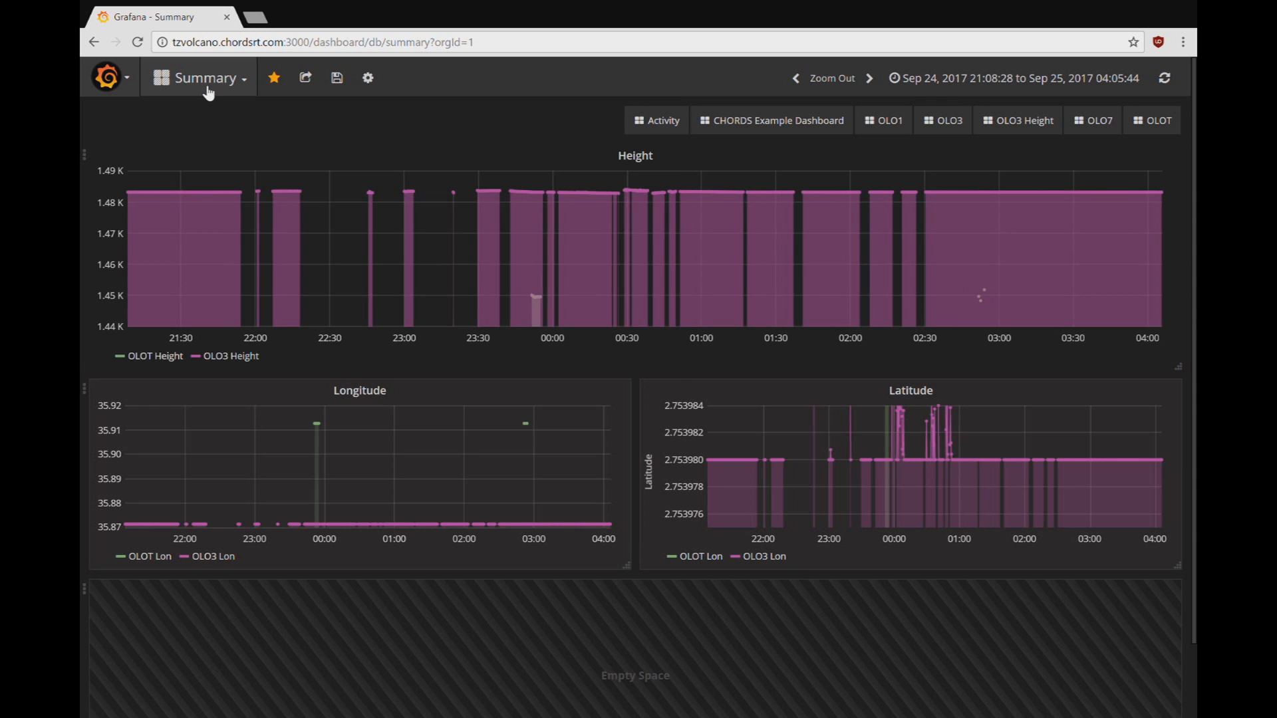
left_click(207, 90)
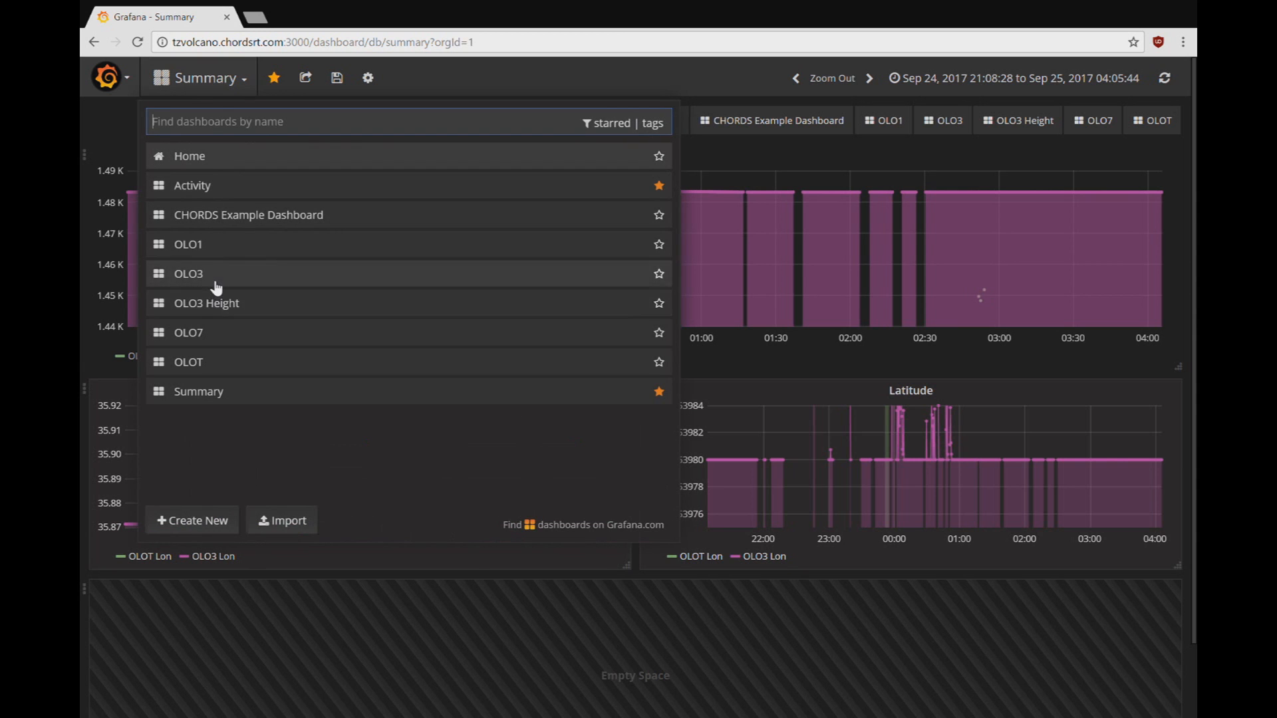
left_click(213, 301)
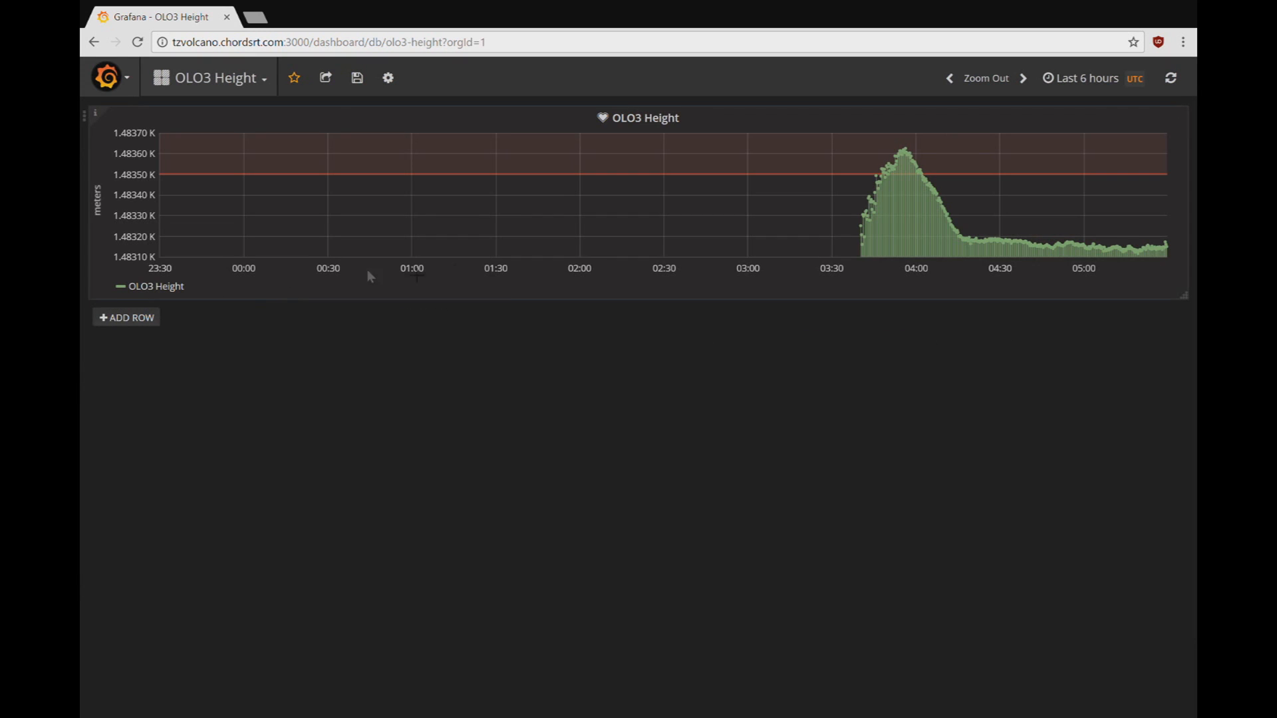
left_click(662, 121)
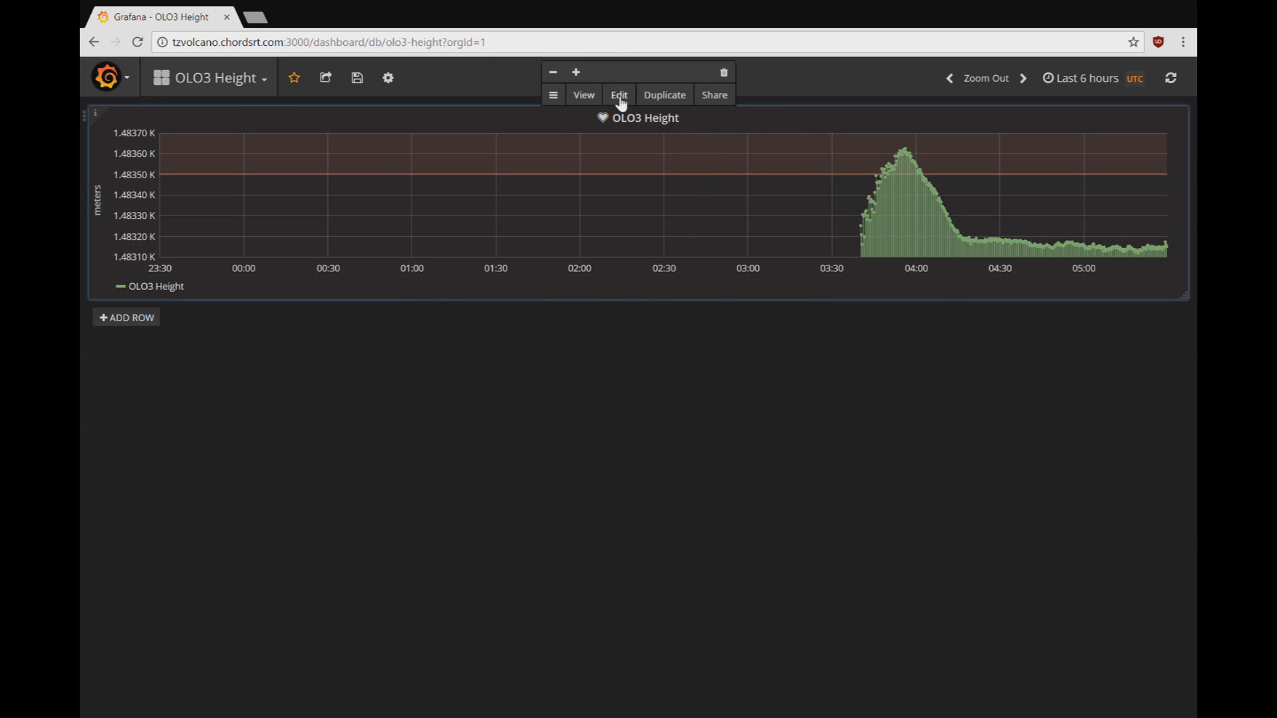
left_click(619, 96)
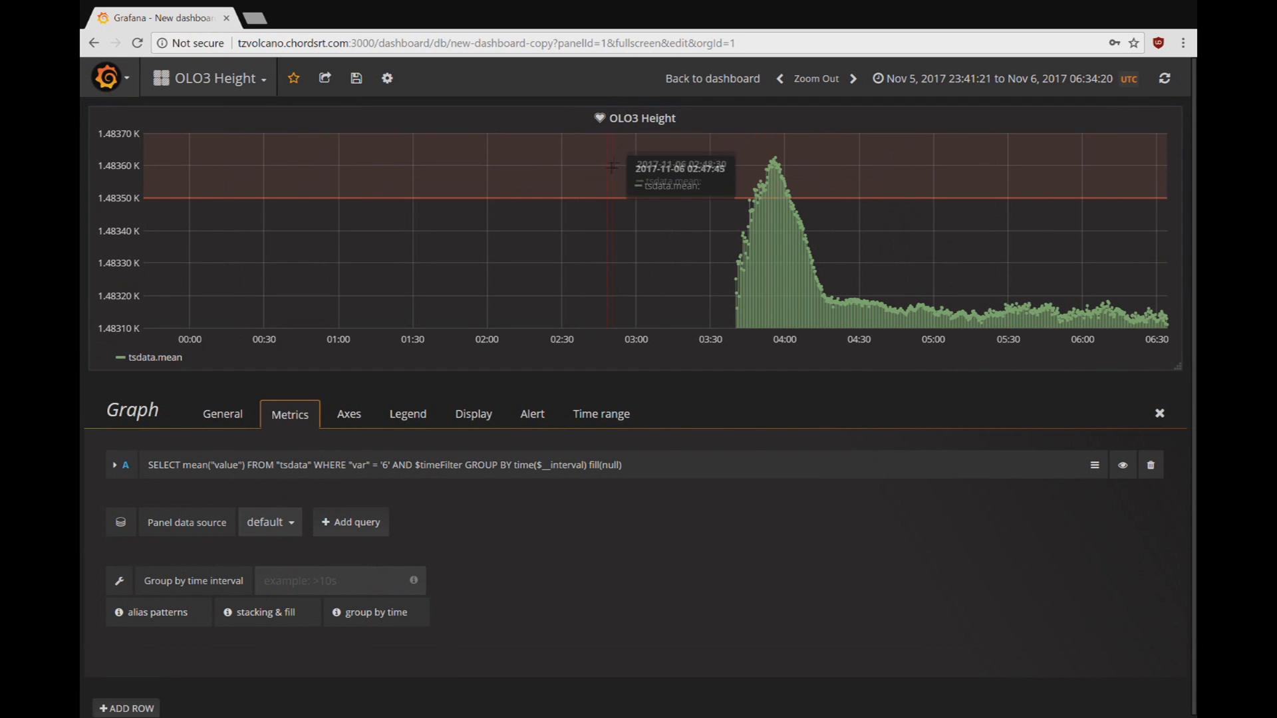
Step: Set the alert notification message to 'OLO3 Height data out of range.'
left_click(536, 414)
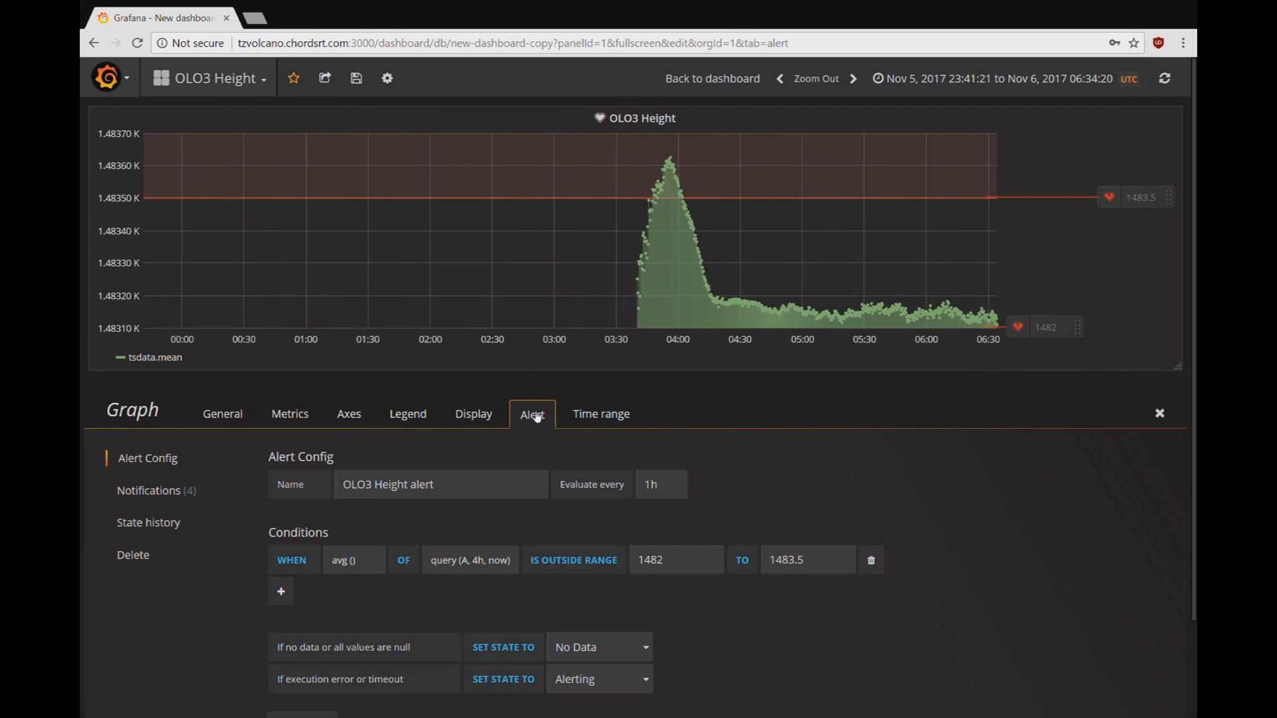
left_click(165, 493)
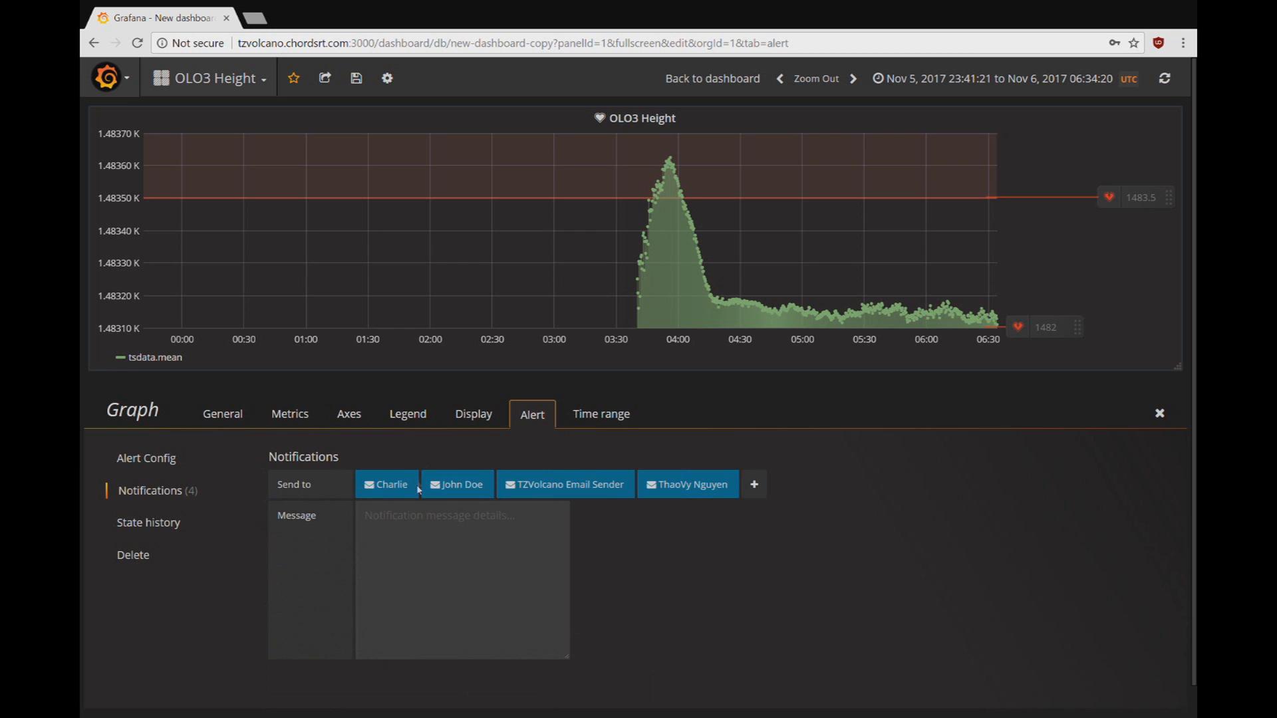
left_click(436, 528)
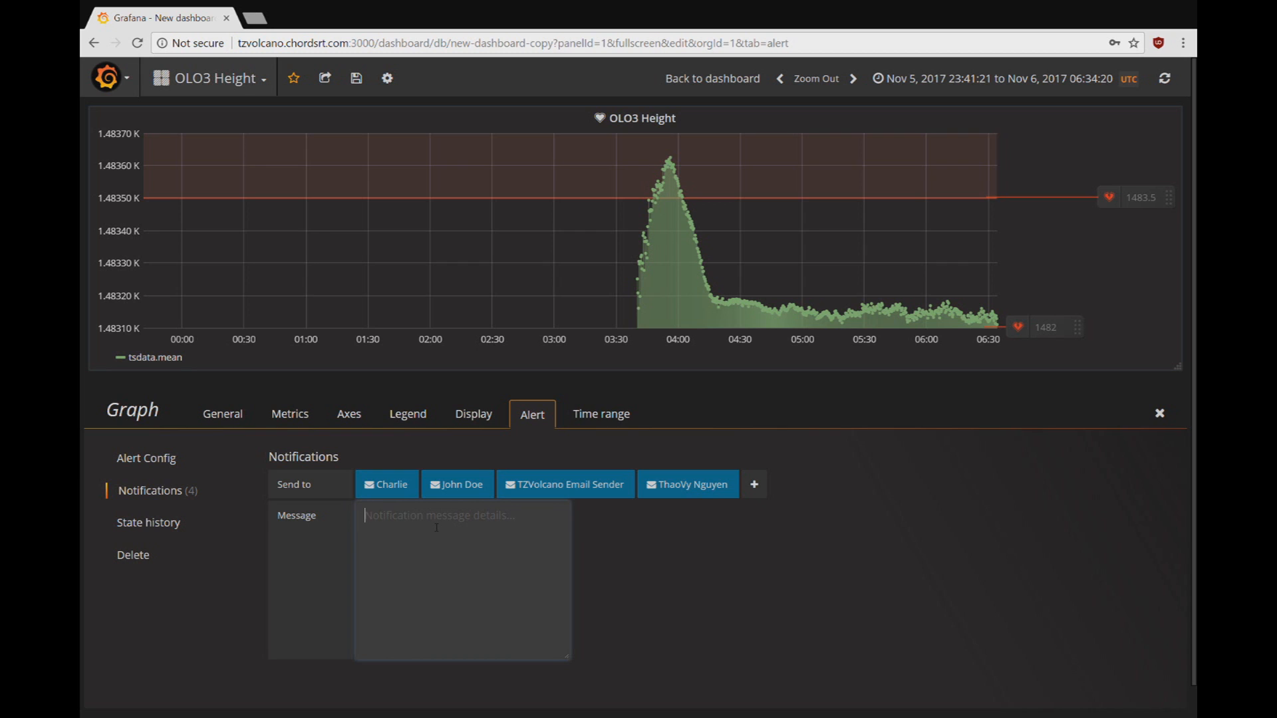
type("OLO3 Height data out of range.")
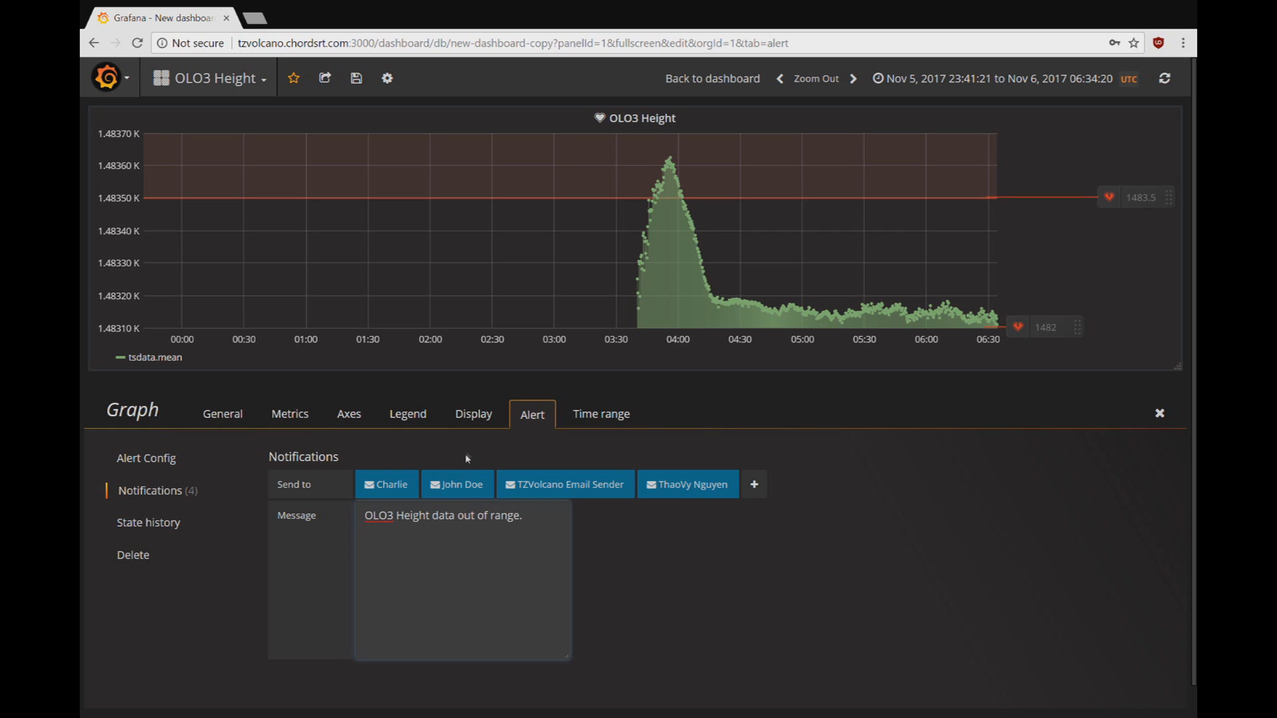
left_click(623, 419)
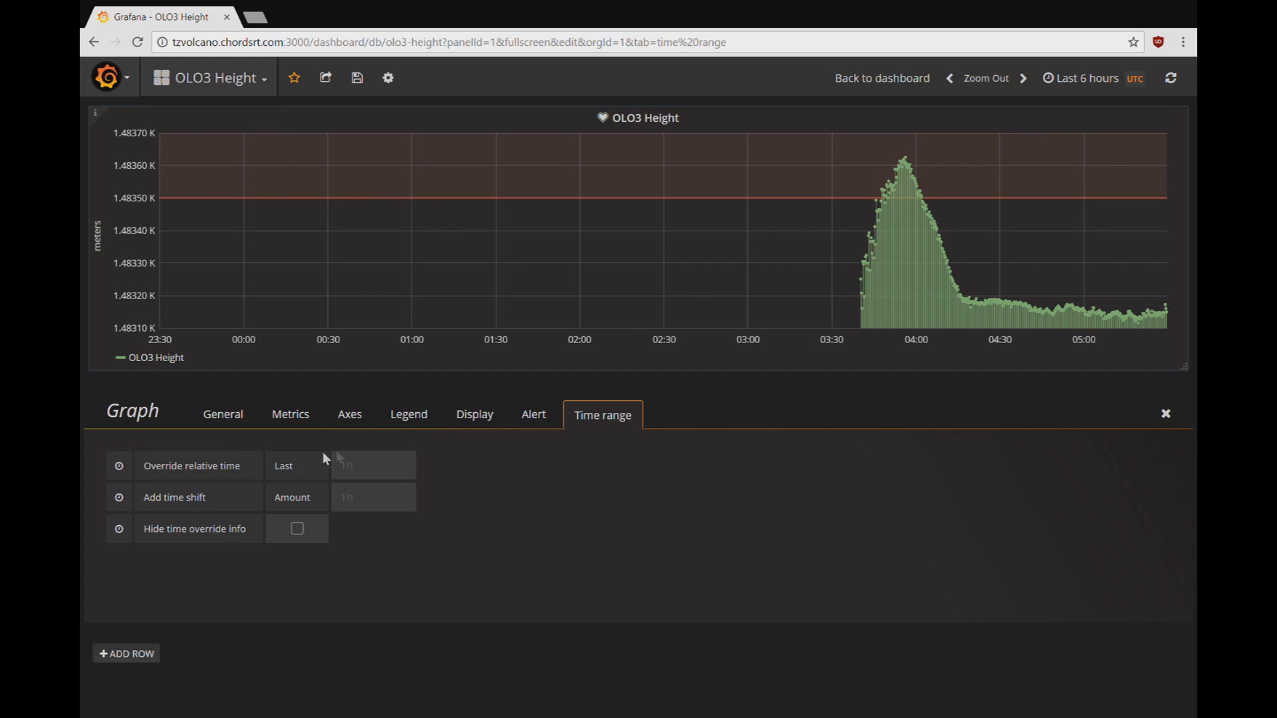
Step: Give the panel a 2h relative time override and a 3h time shift
left_click(364, 474)
type("2h")
left_click(363, 503)
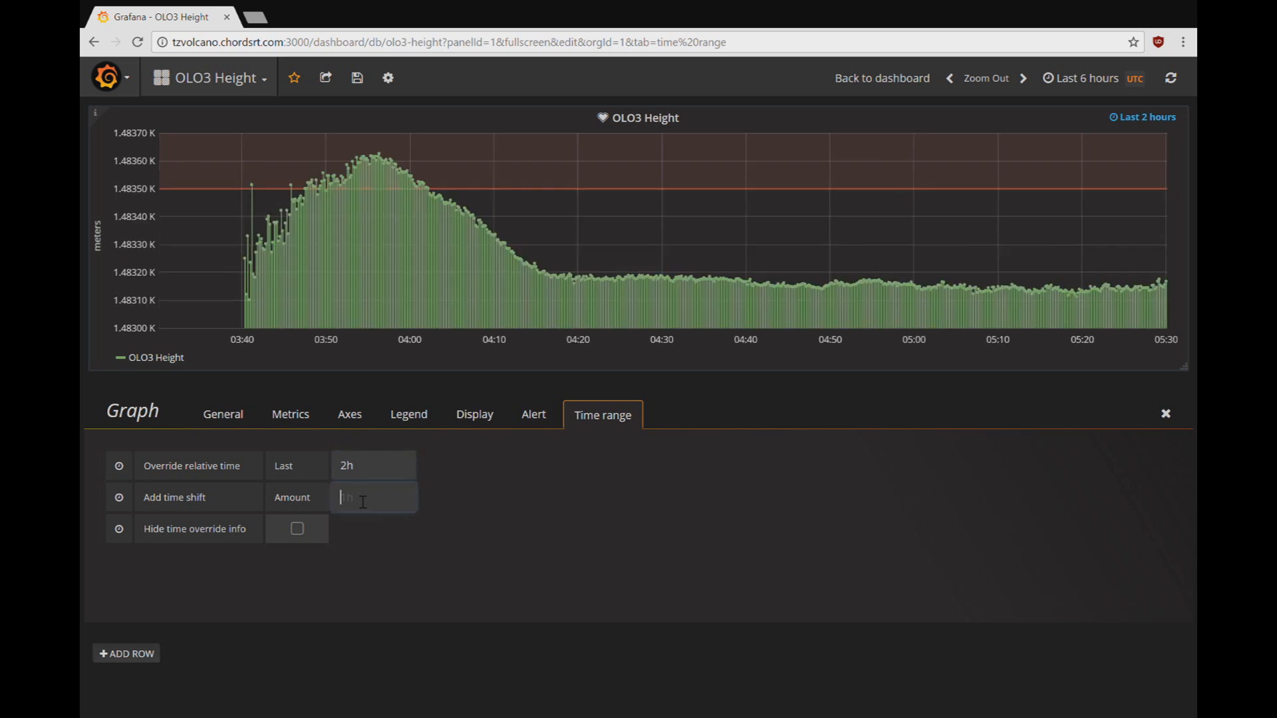
type("3h")
left_click(417, 534)
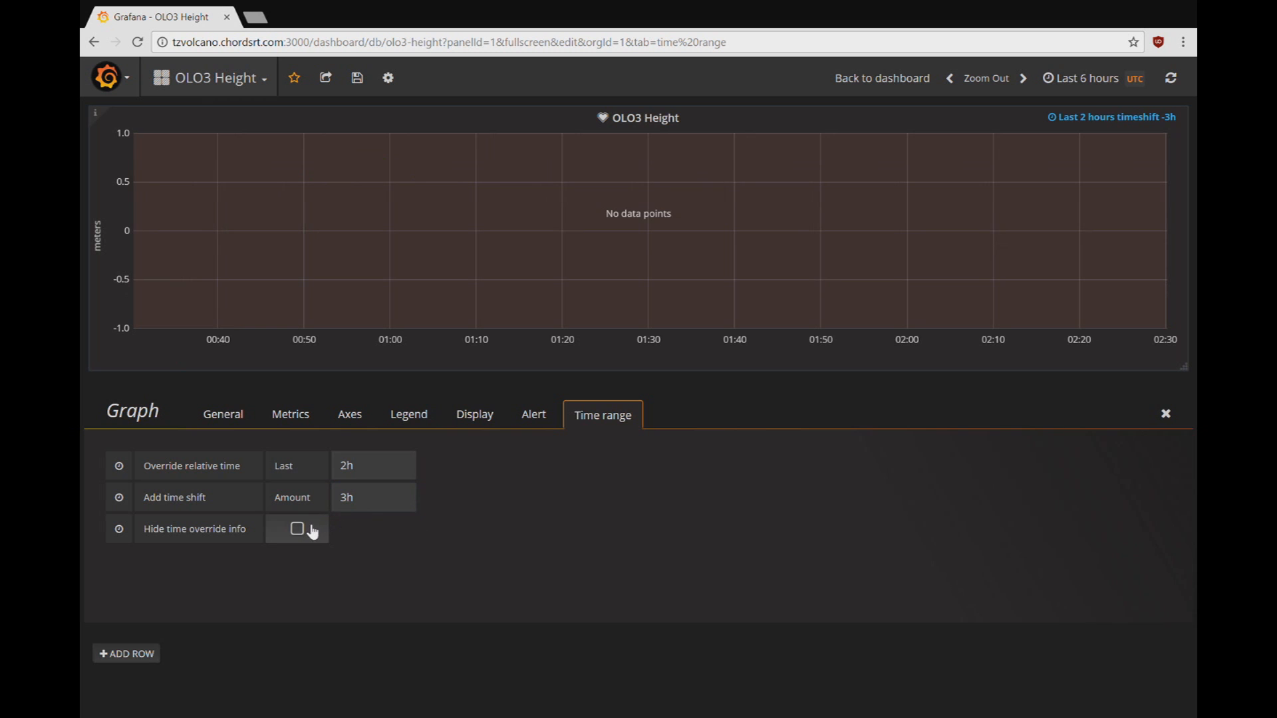
Step: Clear both time overrides so the panel follows the dashboard's Last 6 hours range
left_click_drag(370, 505, 313, 501)
key("BackSpace")
left_click_drag(399, 469, 309, 467)
key("BackSpace")
left_click(511, 505)
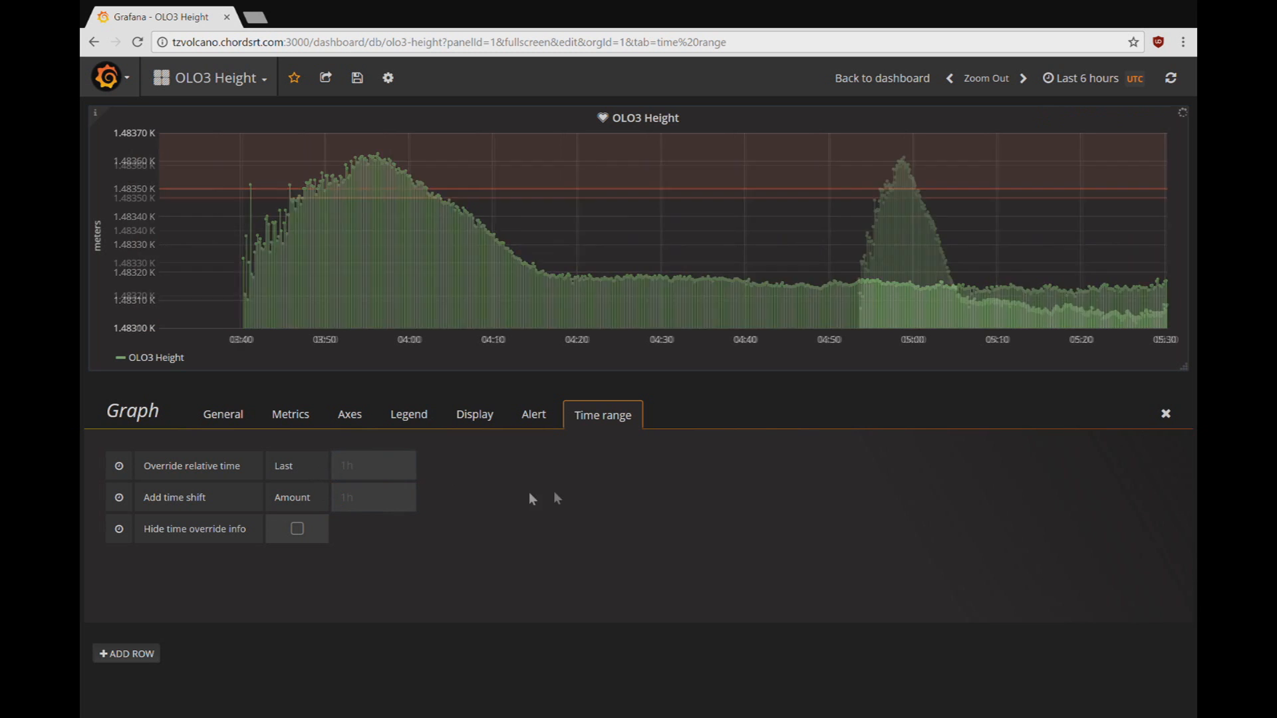
left_click(1114, 80)
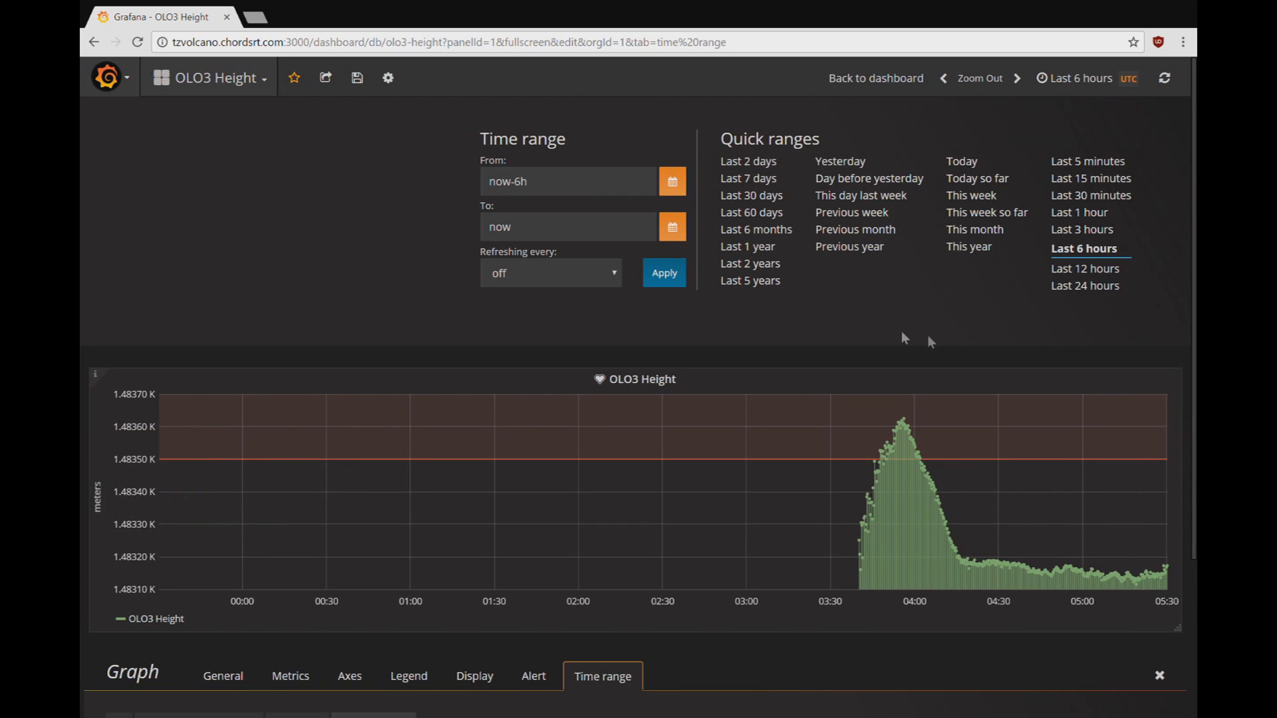